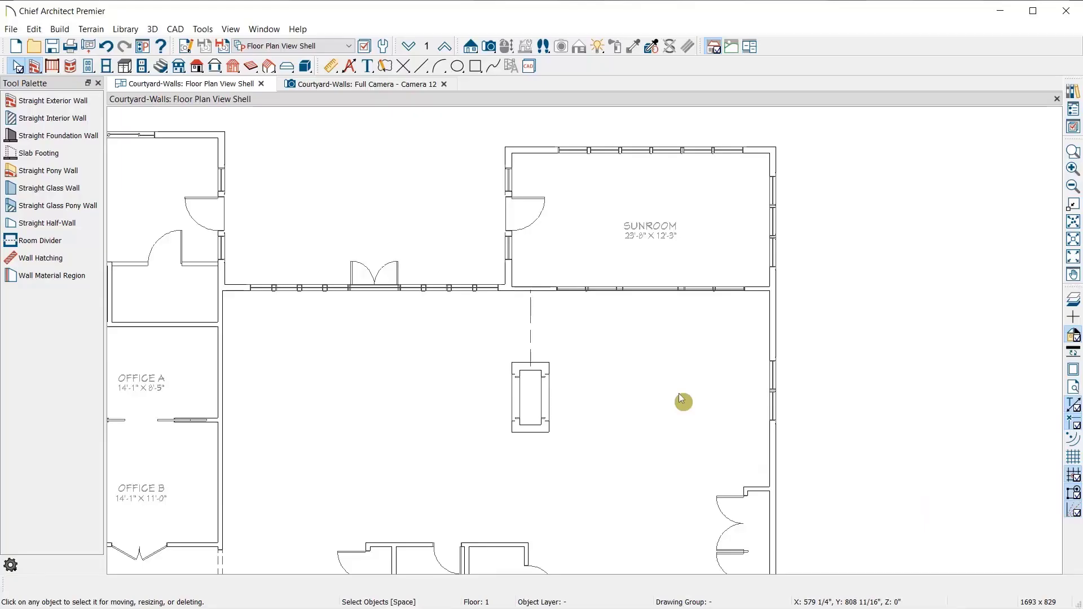
# - Select the great room, the sunroom and the open courtyard area in turn to check which ones are defined as rooms
pyautogui.click(680, 397)
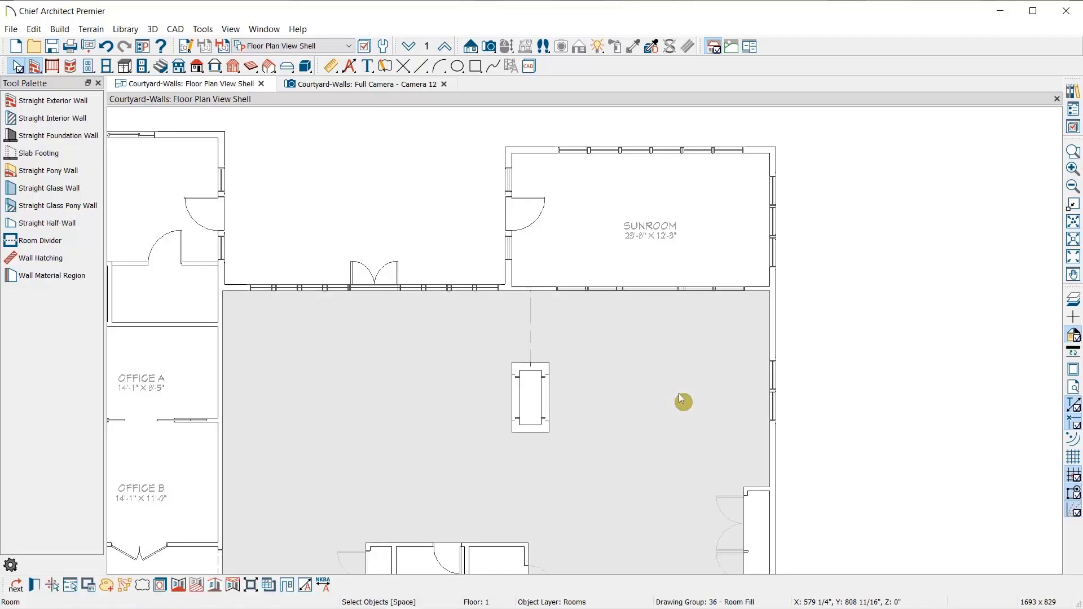
pyautogui.click(723, 213)
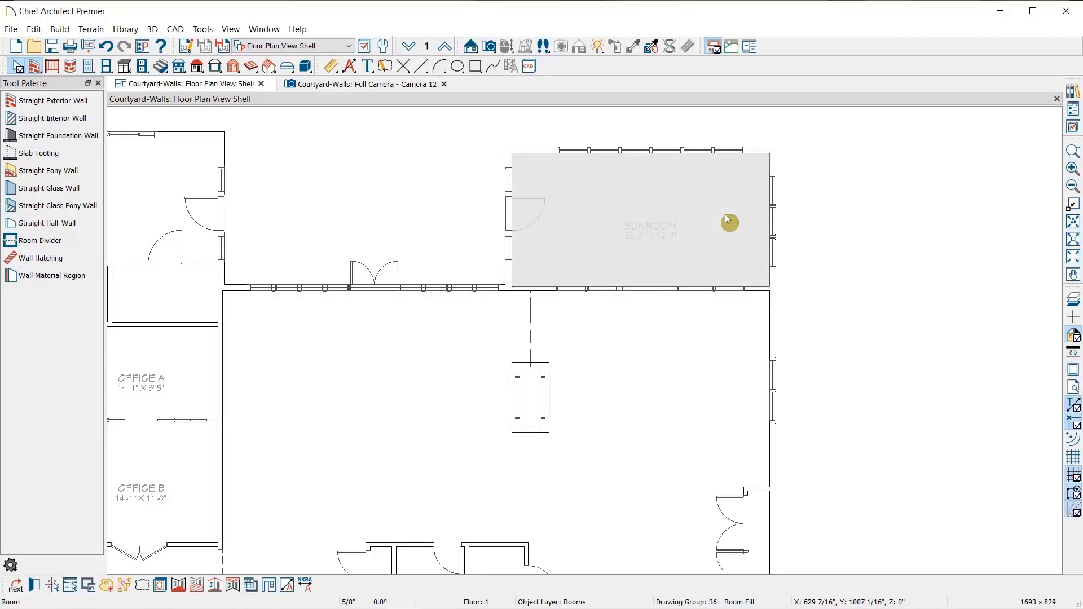
pyautogui.click(435, 241)
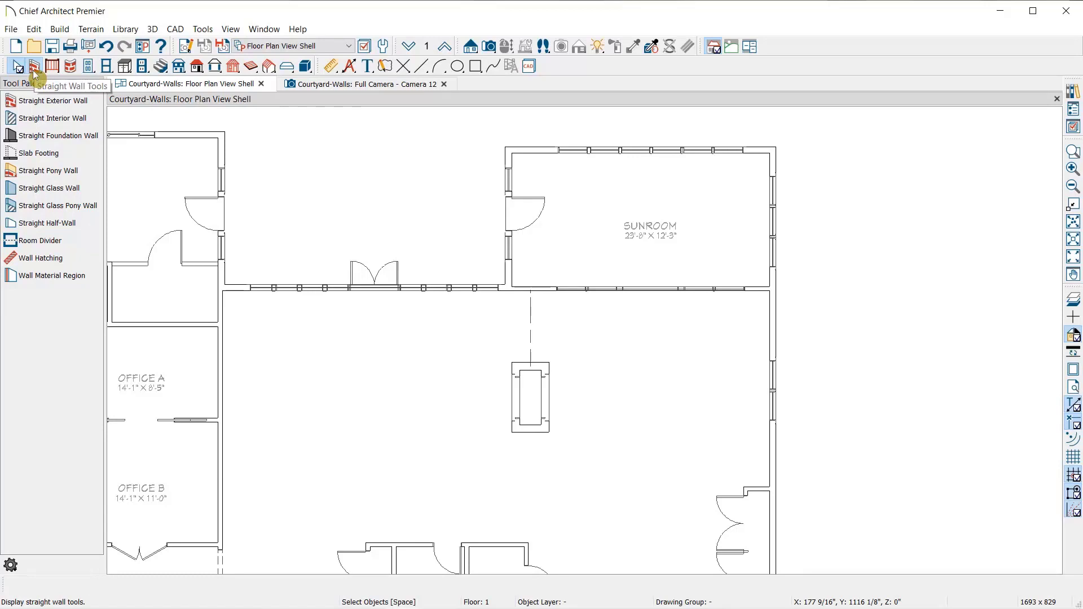
# - Draw a Room Divider across the open side of the courtyard, from the sunroom's wall to the opposite wing's wall
pyautogui.click(64, 30)
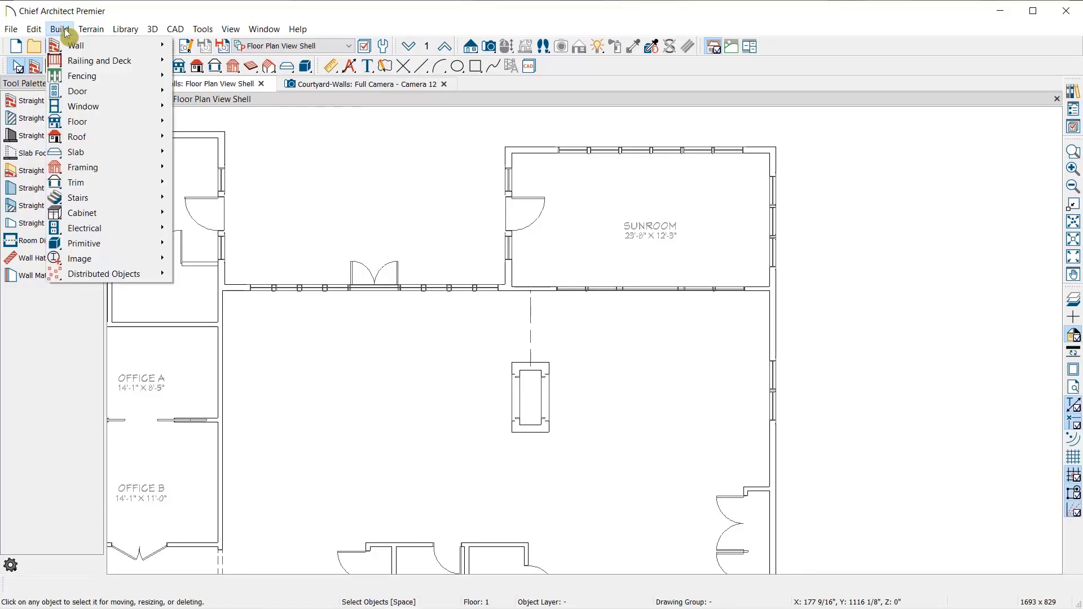
pyautogui.moveTo(76, 44)
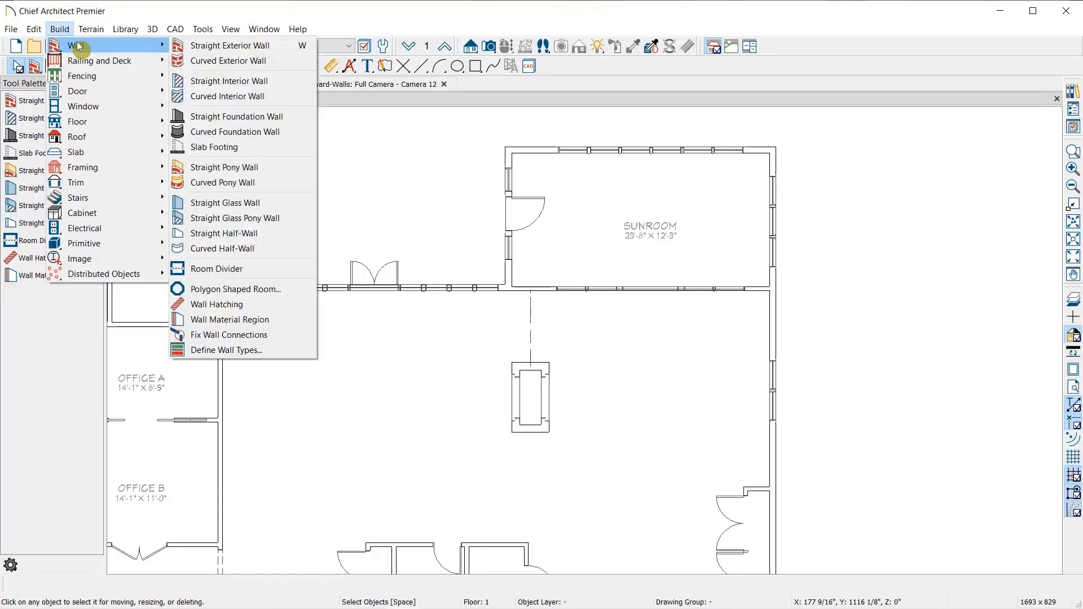
pyautogui.click(256, 269)
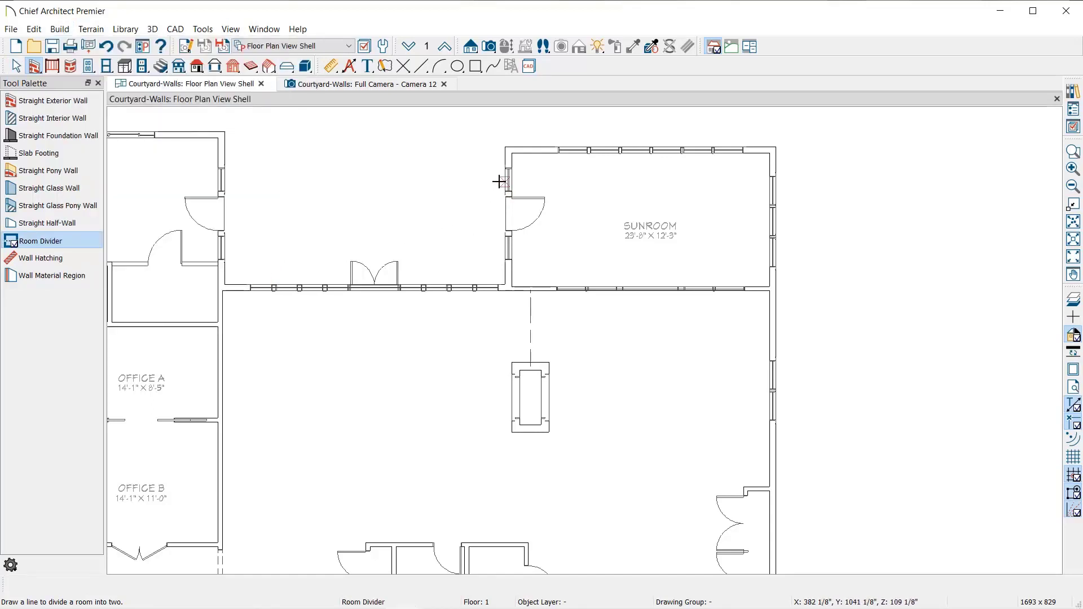
pyautogui.moveTo(504, 182); pyautogui.dragTo(222, 180)
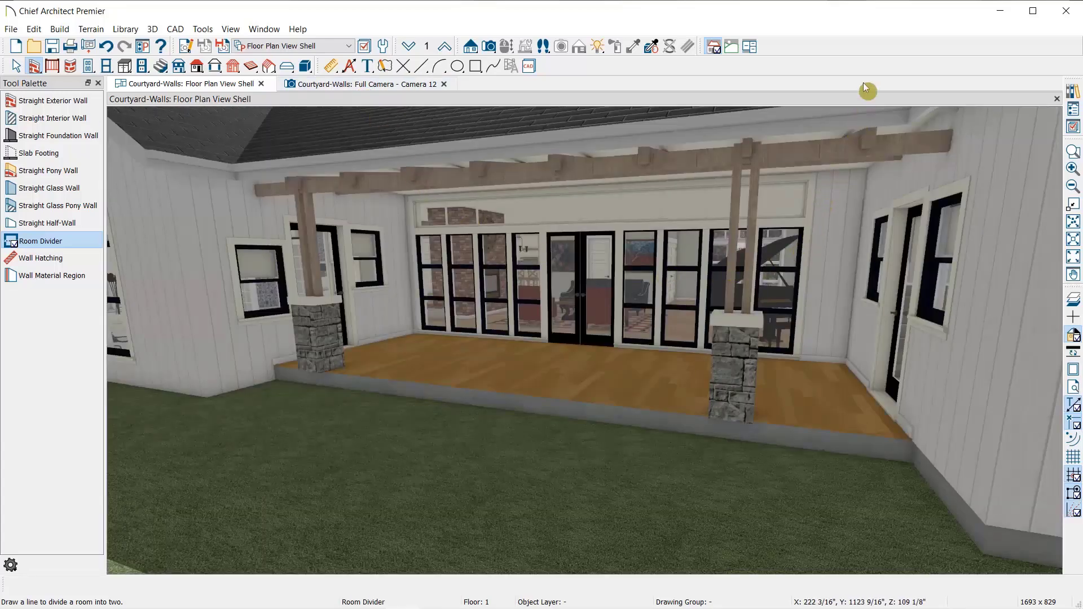
# - Place the camera view beside the floor plan and set the enclosed courtyard's room type to Porch
pyautogui.moveTo(346, 86); pyautogui.dragTo(803, 86)
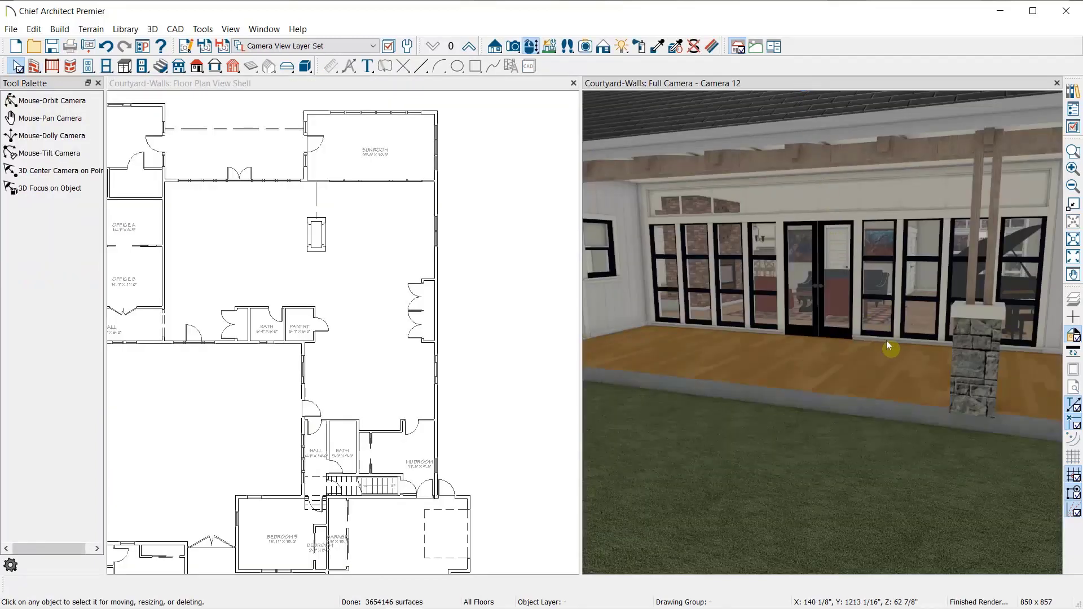
pyautogui.click(804, 362)
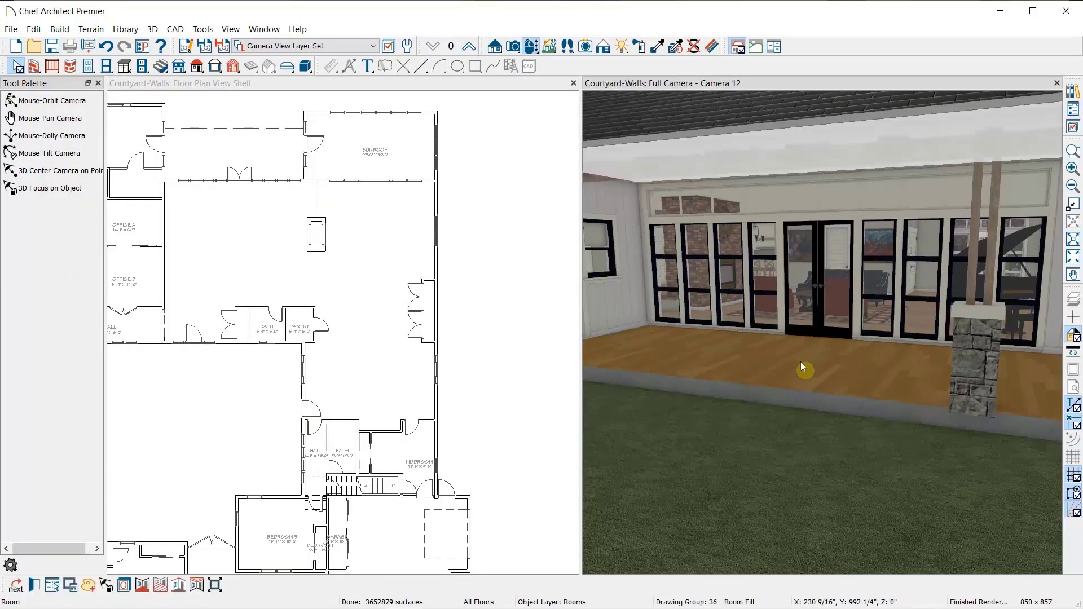
pyautogui.doubleClick(805, 361)
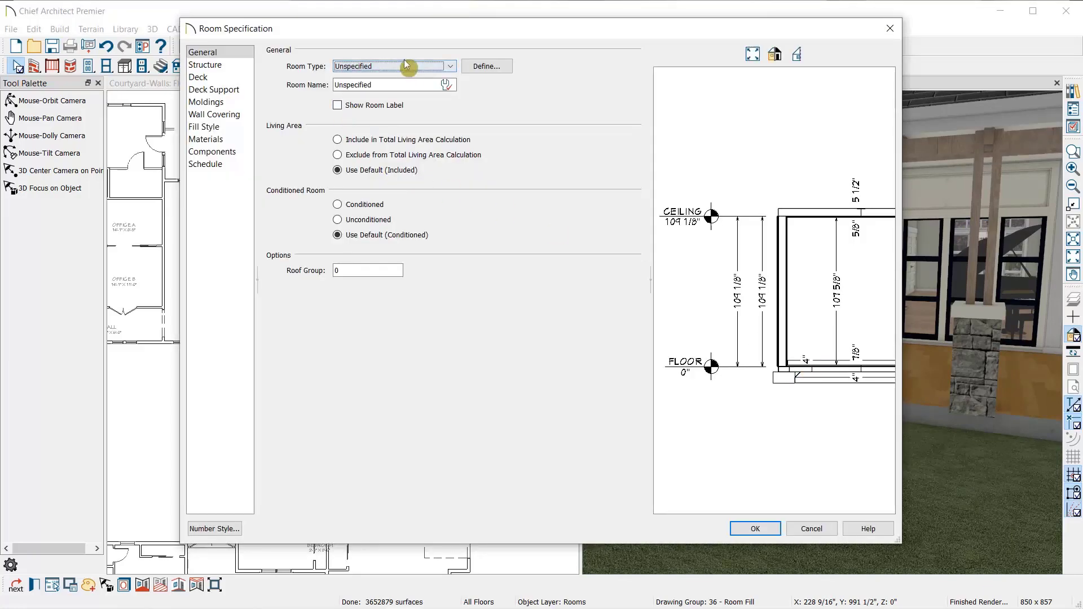
pyautogui.click(409, 68)
pyautogui.scroll(-4, 384, 239)
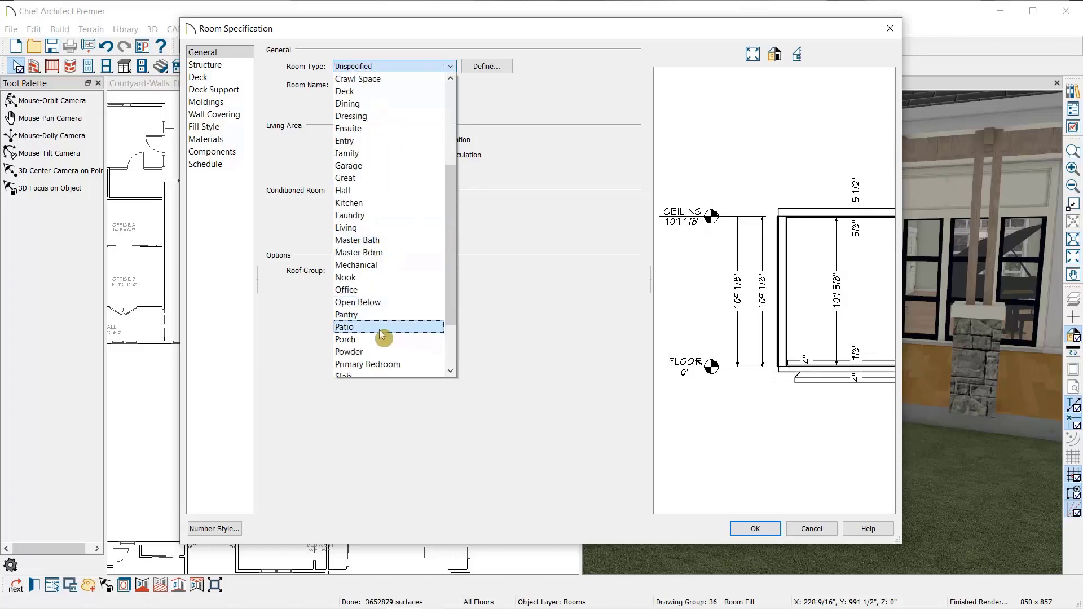
pyautogui.click(375, 341)
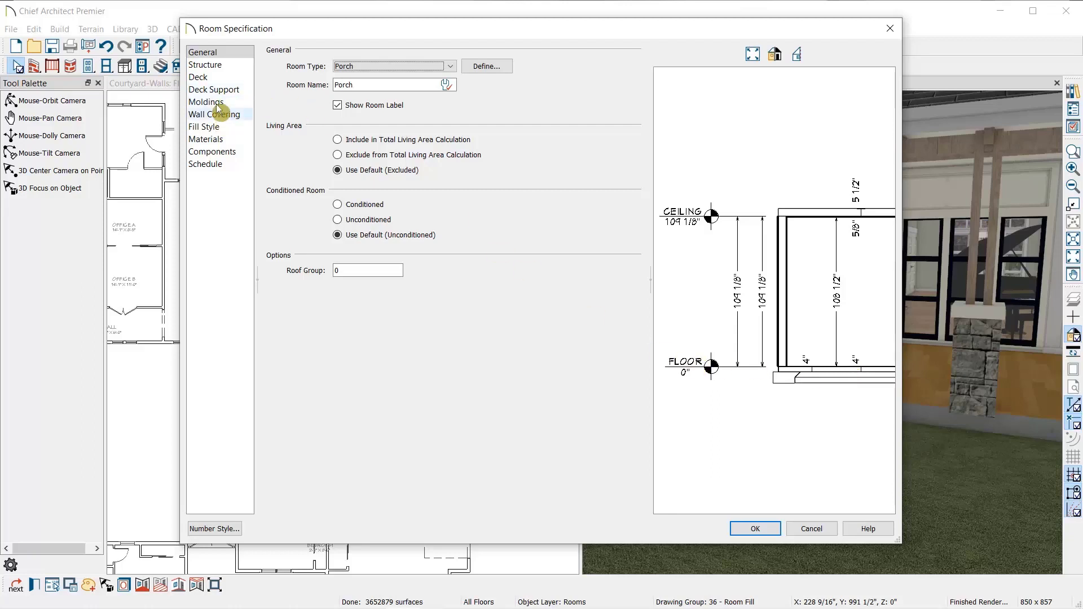
# - Turn off Roof Over This Room for the porch and apply the room specification
pyautogui.click(205, 65)
pyautogui.click(458, 274)
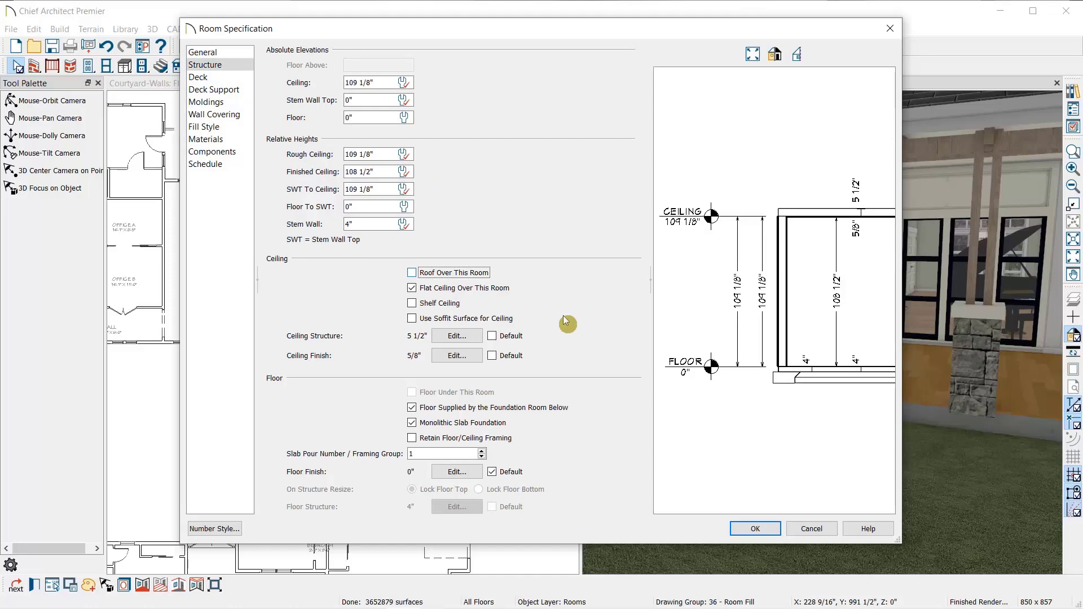
pyautogui.click(755, 529)
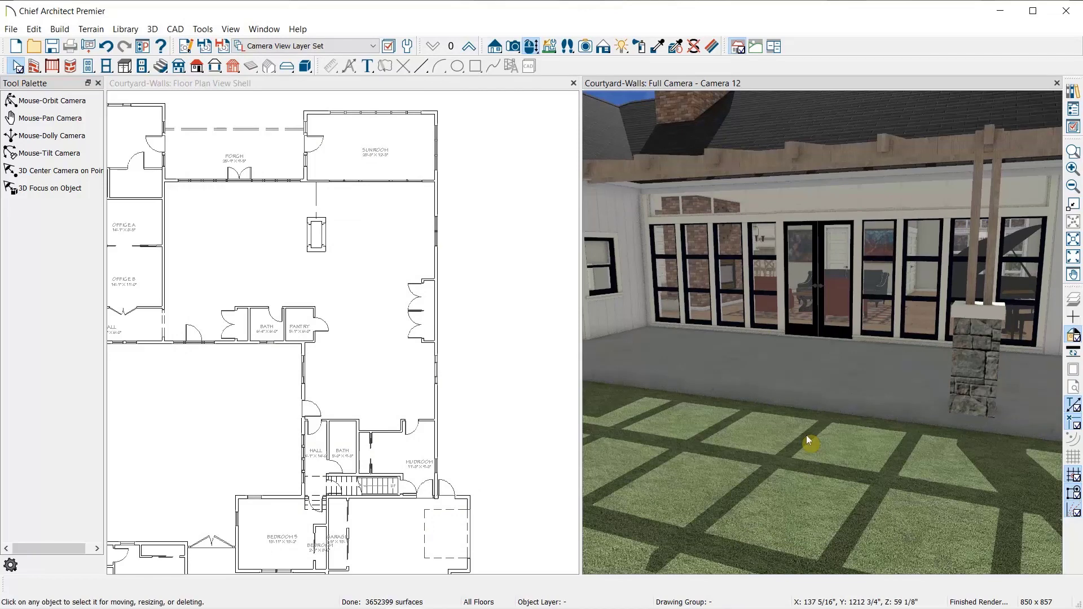
# - Draw Room Dividers in the plan from the closet corner to the fireplace and from the bath-side closet to the office wall
pyautogui.moveTo(806, 435)
pyautogui.mouseDown(button='middle')
pyautogui.moveTo(962, 278)
pyautogui.moveTo(938, 295)
pyautogui.mouseUp(button='middle')
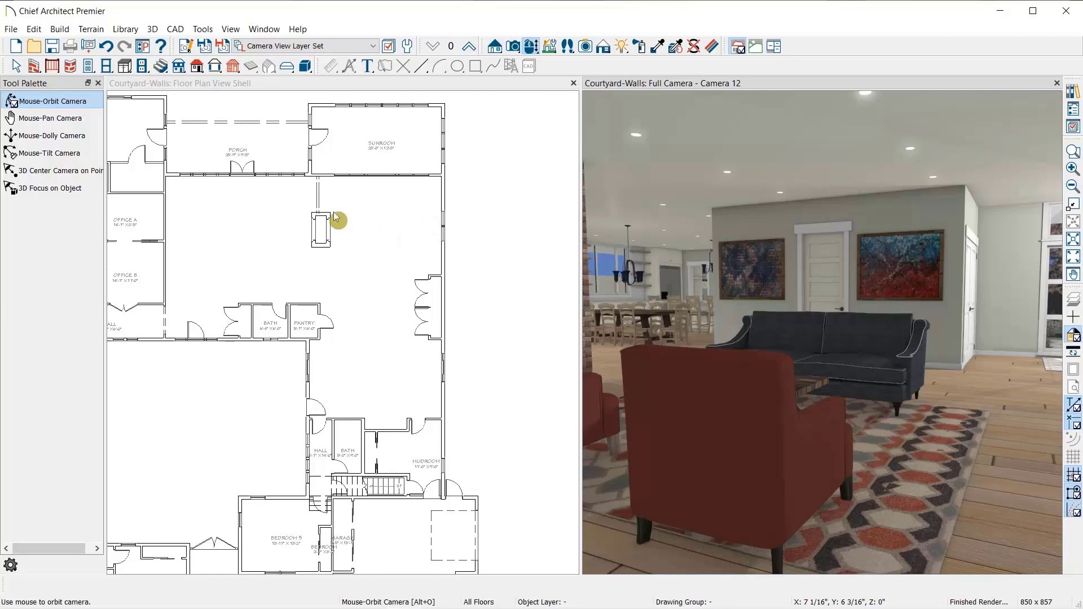
pyautogui.click(176, 86)
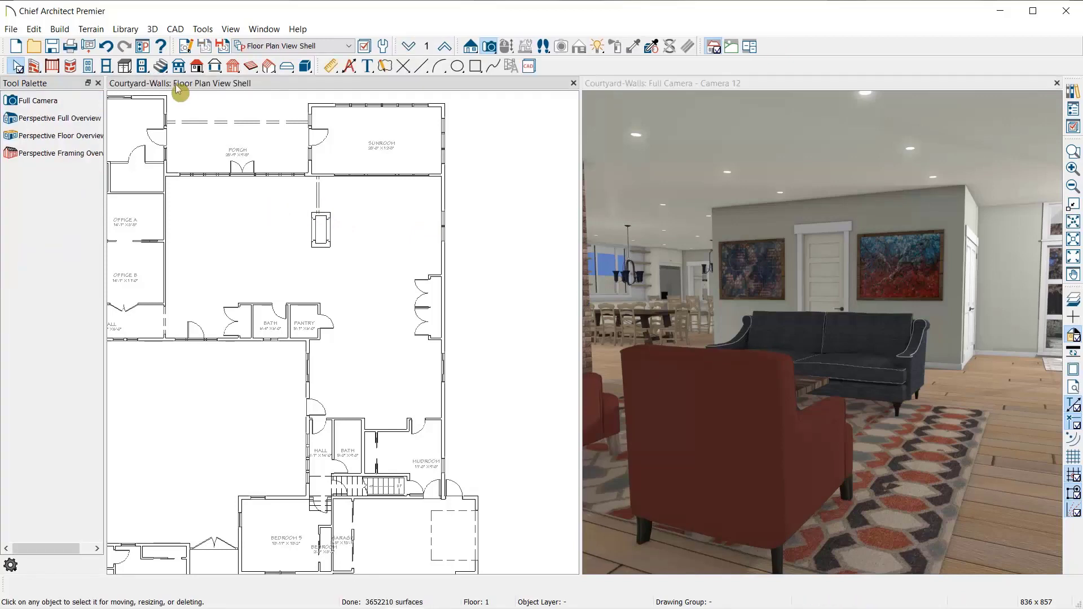
pyautogui.click(34, 66)
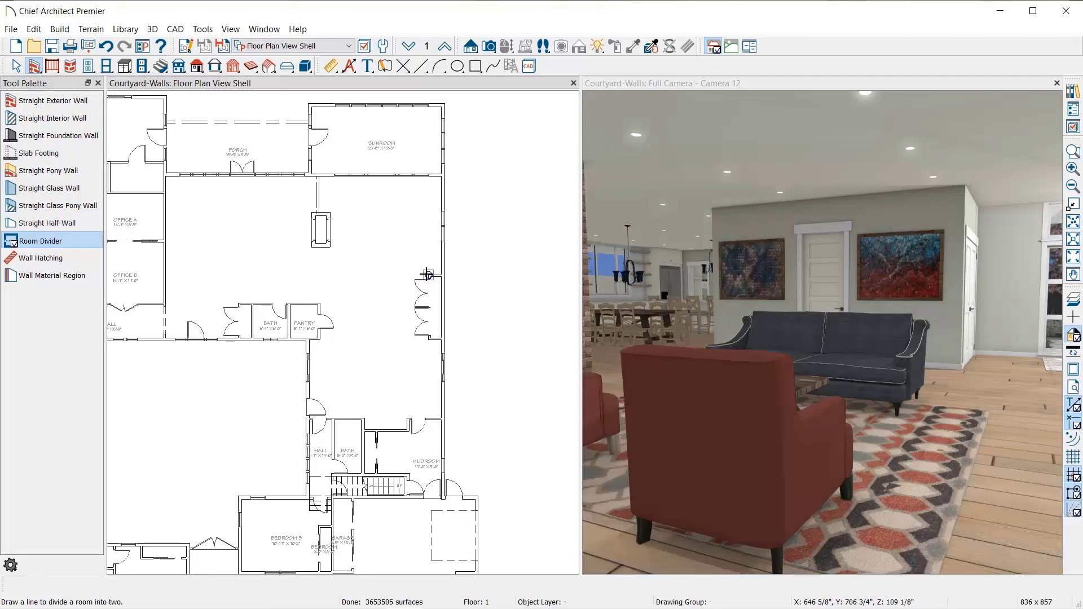
pyautogui.moveTo(428, 275)
pyautogui.mouseDown()
pyautogui.moveTo(332, 281)
pyautogui.moveTo(318, 275)
pyautogui.moveTo(321, 247)
pyautogui.mouseUp()
pyautogui.moveTo(239, 303); pyautogui.dragTo(165, 303)
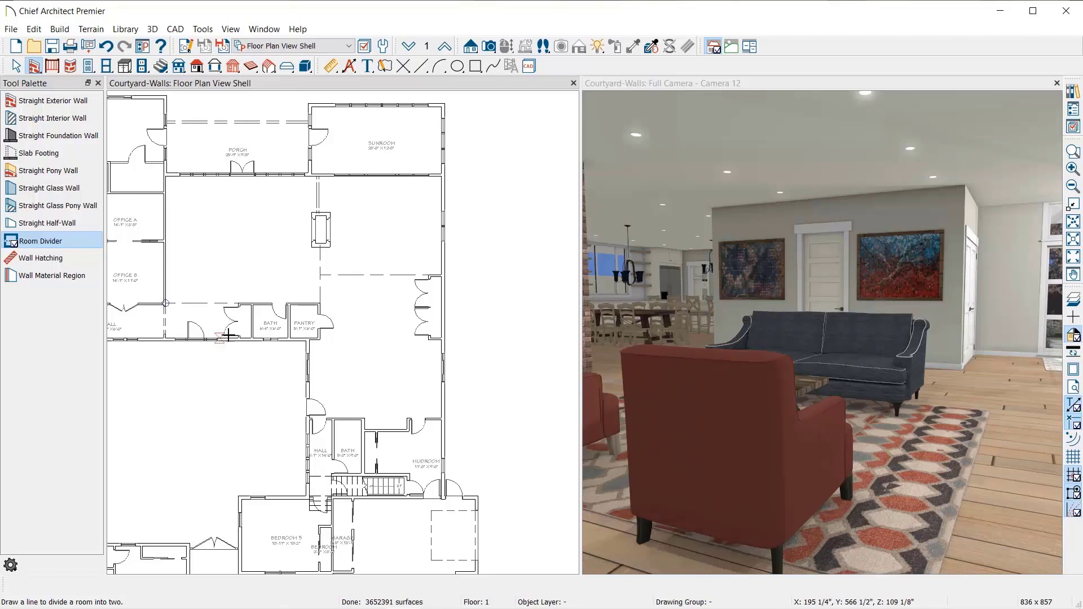
# - Adjust the room divider between the fireplace and the sunroom-side wall so it connects to the fireplace
pyautogui.click(318, 189)
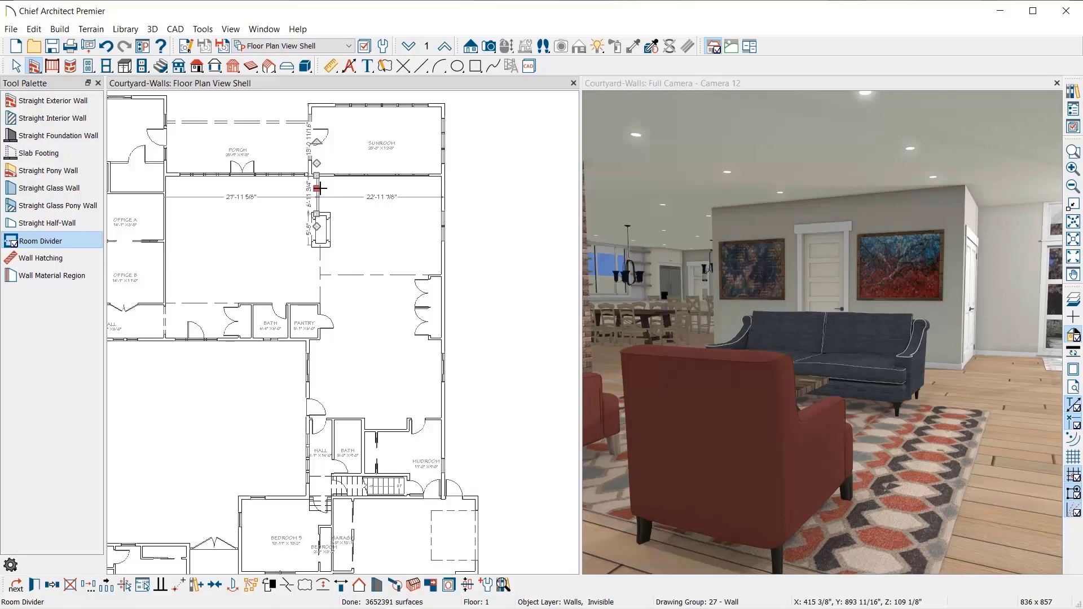
pyautogui.press('space')
pyautogui.click(320, 212)
pyautogui.moveTo(325, 214)
pyautogui.mouseDown()
pyautogui.moveTo(316, 215)
pyautogui.moveTo(319, 200)
pyautogui.mouseUp()
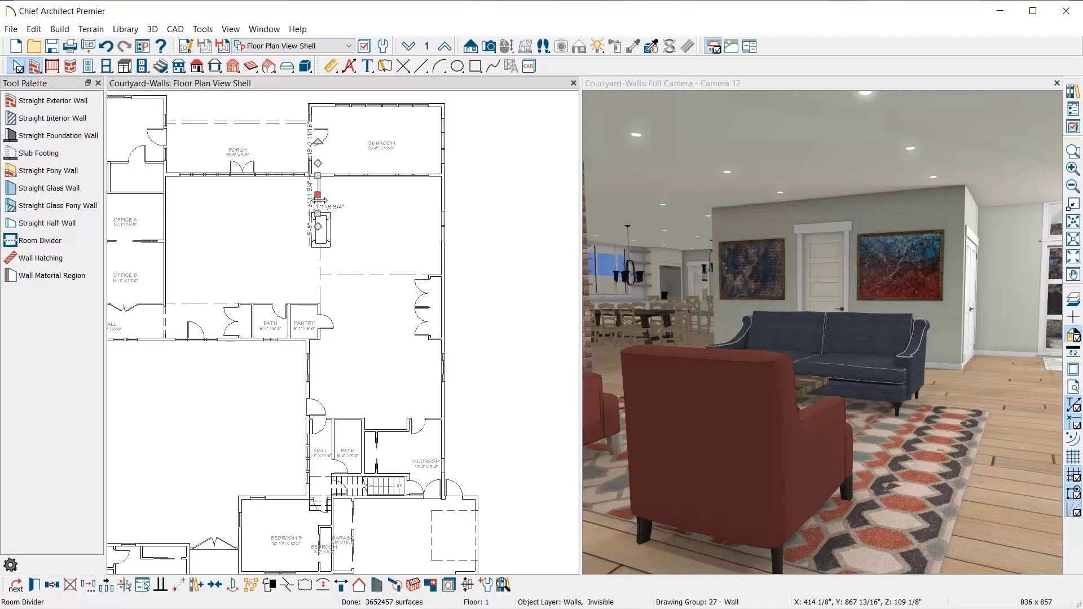
# - Turn off Flat Ceiling Over This Room for the room between the offices and the fireplace, and set its type to Living
pyautogui.click(240, 220)
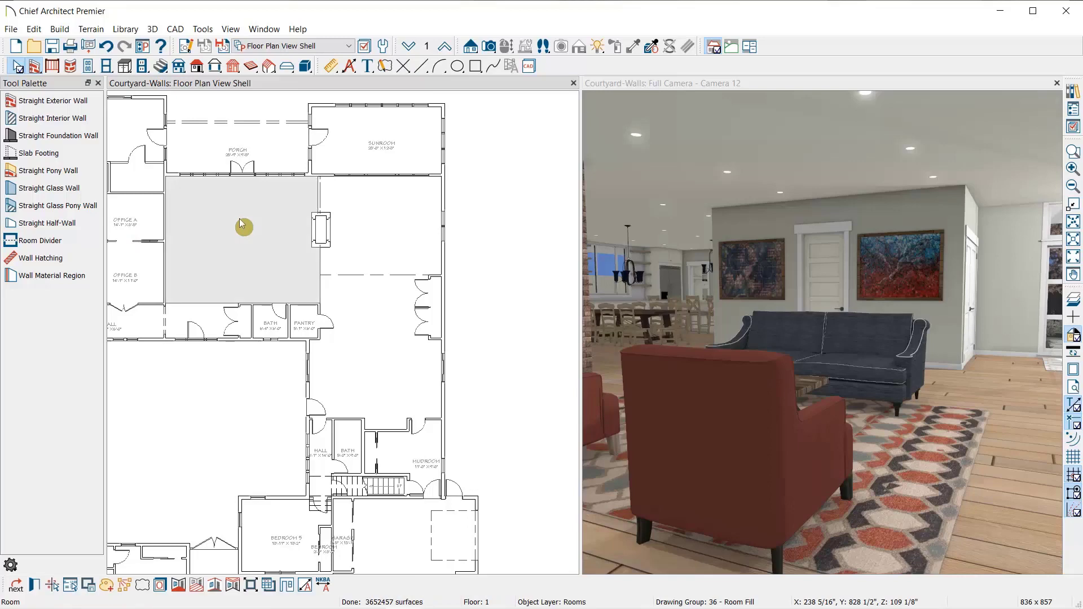
pyautogui.doubleClick(240, 220)
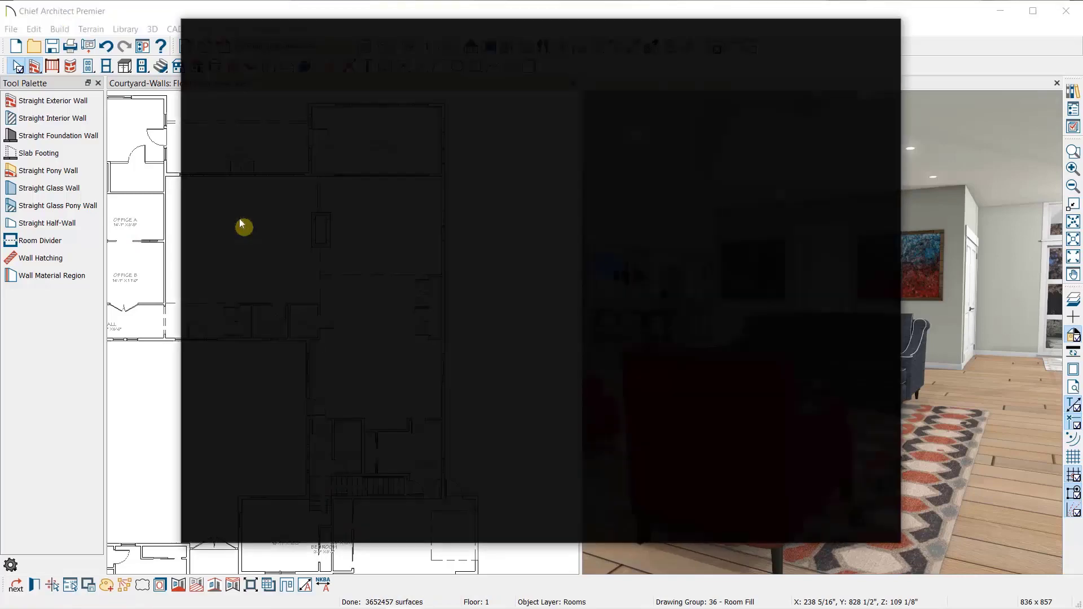
pyautogui.click(221, 68)
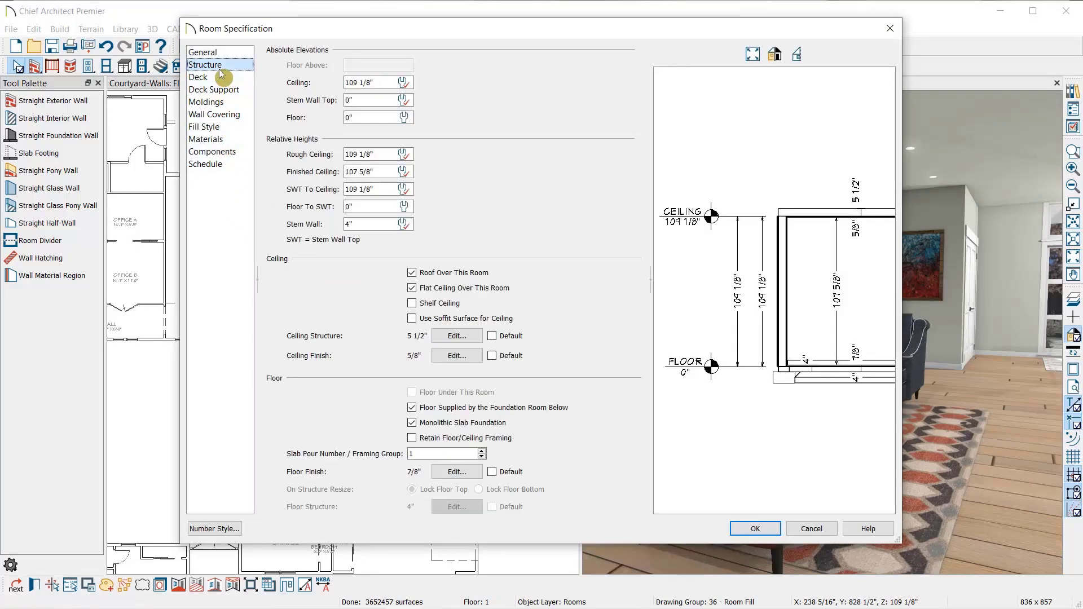
pyautogui.click(468, 289)
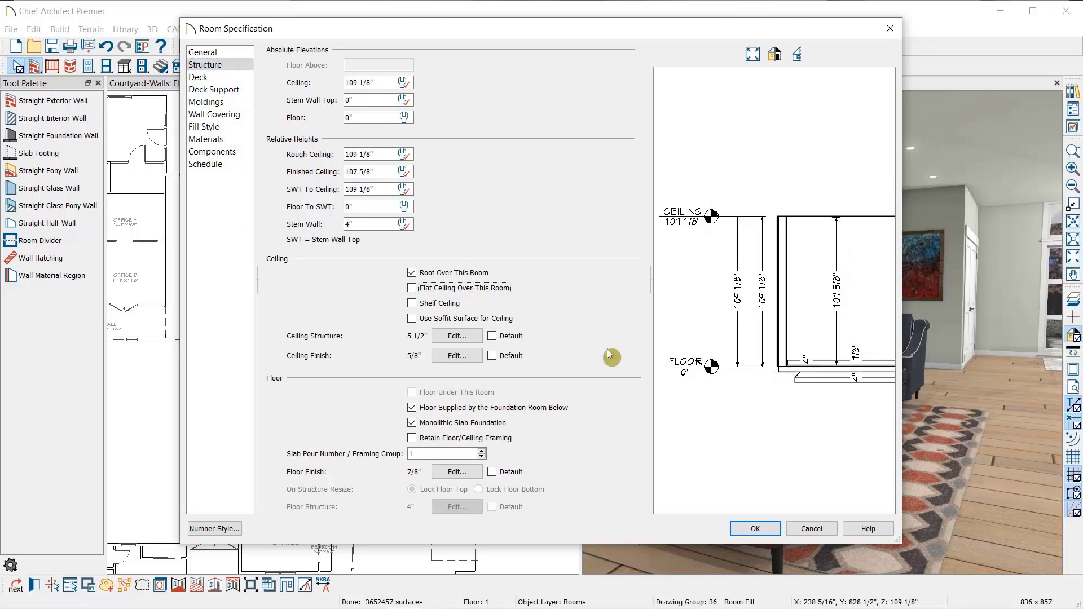
pyautogui.click(216, 54)
pyautogui.click(397, 66)
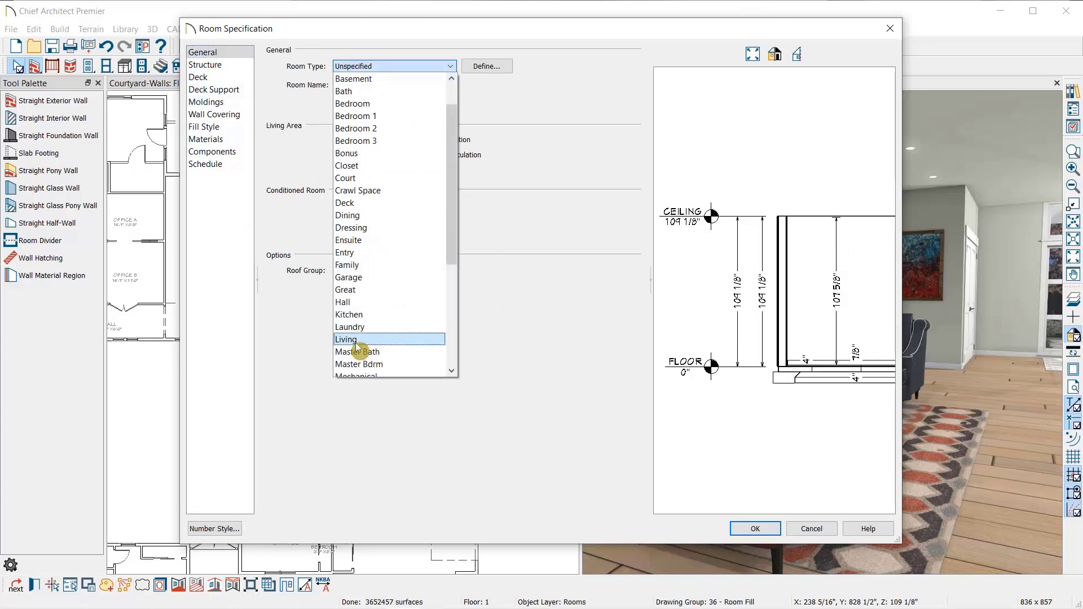
pyautogui.click(355, 340)
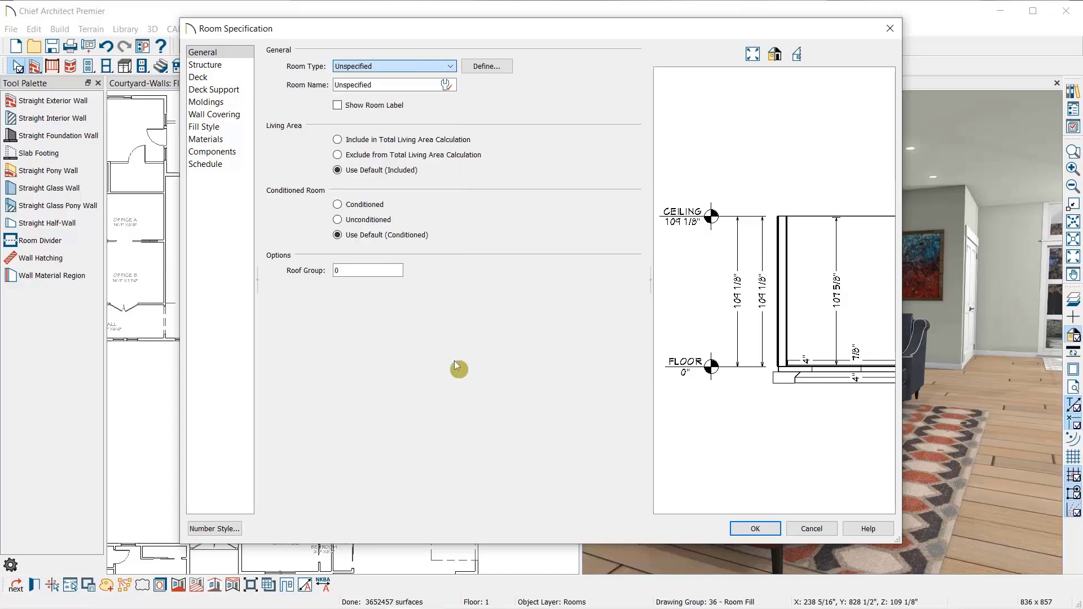
pyautogui.click(754, 530)
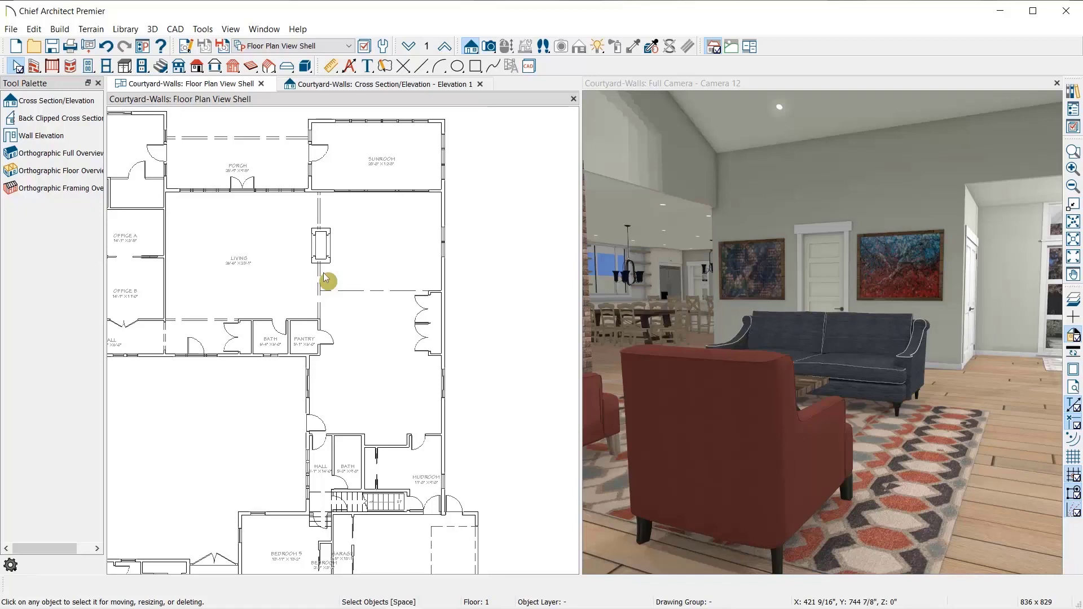
# - Examine the floor 2 walls and open-below area around the fireplace, then return to floor 1
pyautogui.click(445, 45)
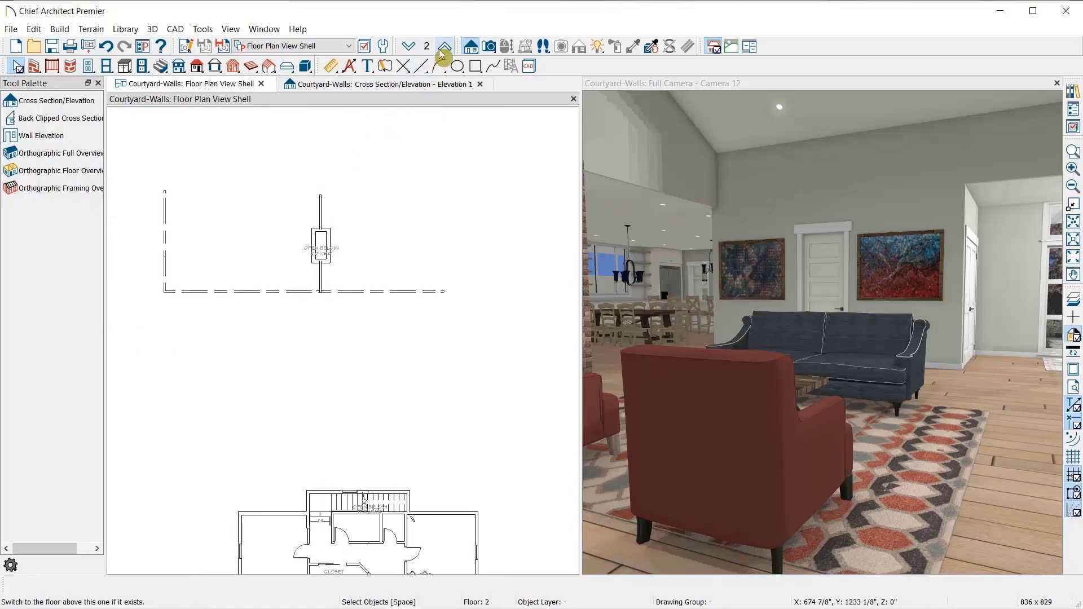
pyautogui.click(315, 222)
pyautogui.click(320, 289)
pyautogui.click(355, 356)
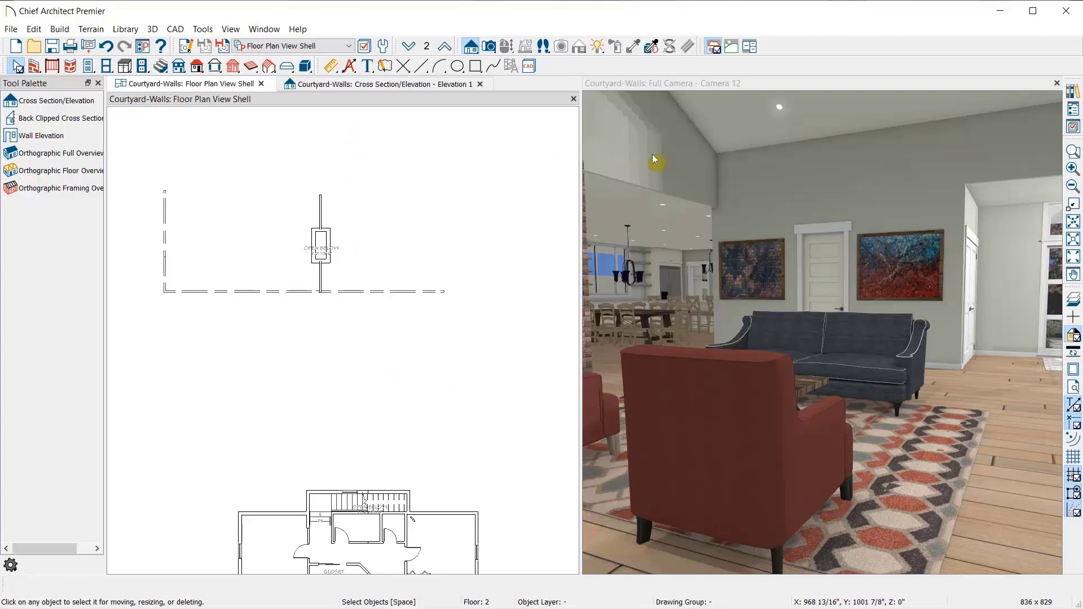
pyautogui.click(409, 46)
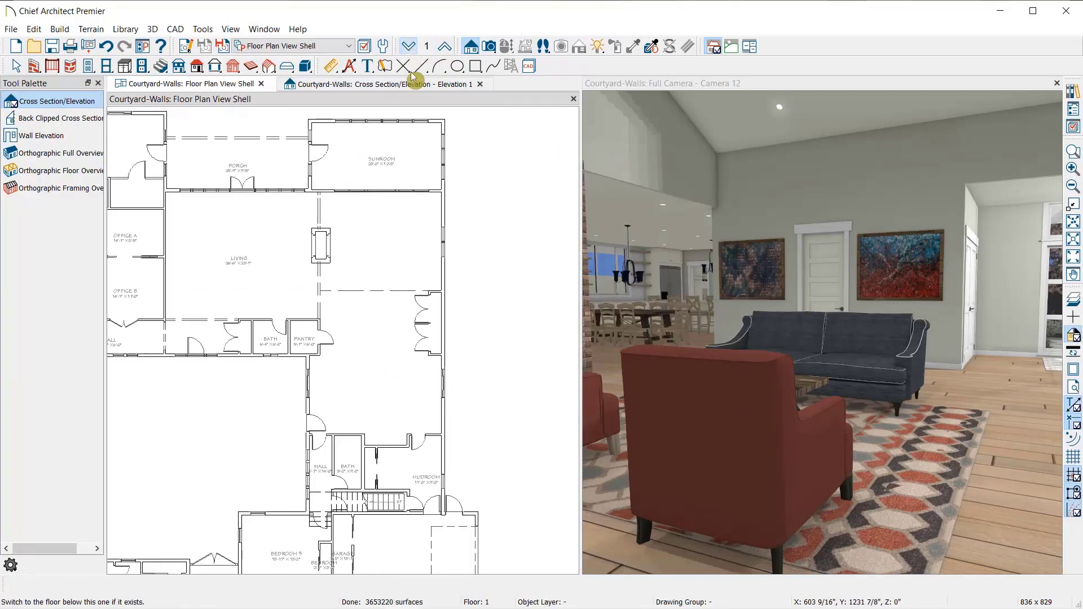
# - Set the room type to Family for the room between the fireplace and the exterior wall, below the sunroom in plan
pyautogui.click(412, 240)
pyautogui.press('Escape')
pyautogui.doubleClick(414, 245)
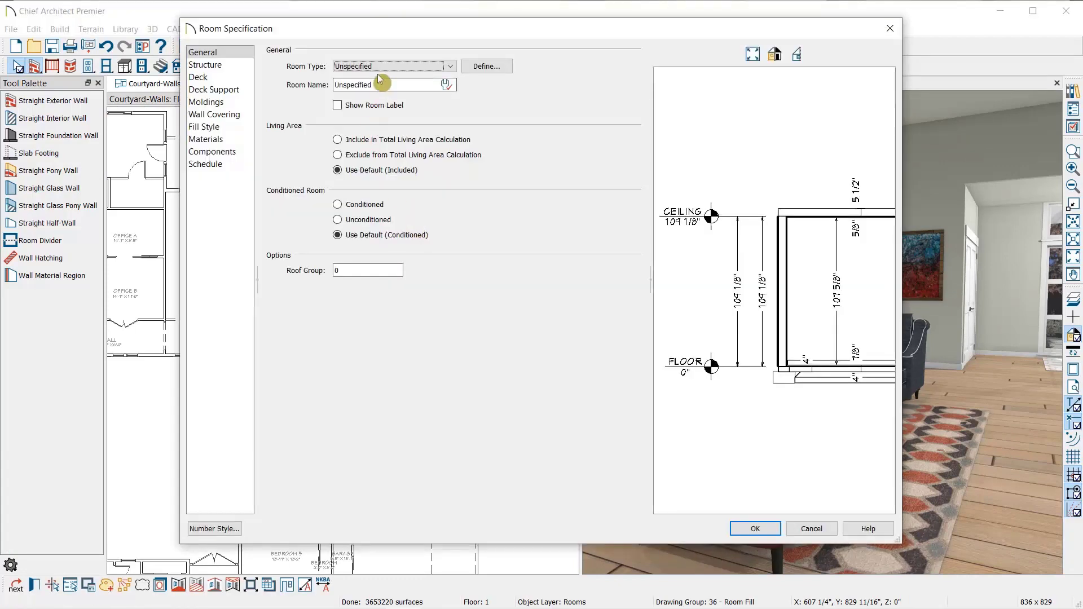
pyautogui.click(367, 68)
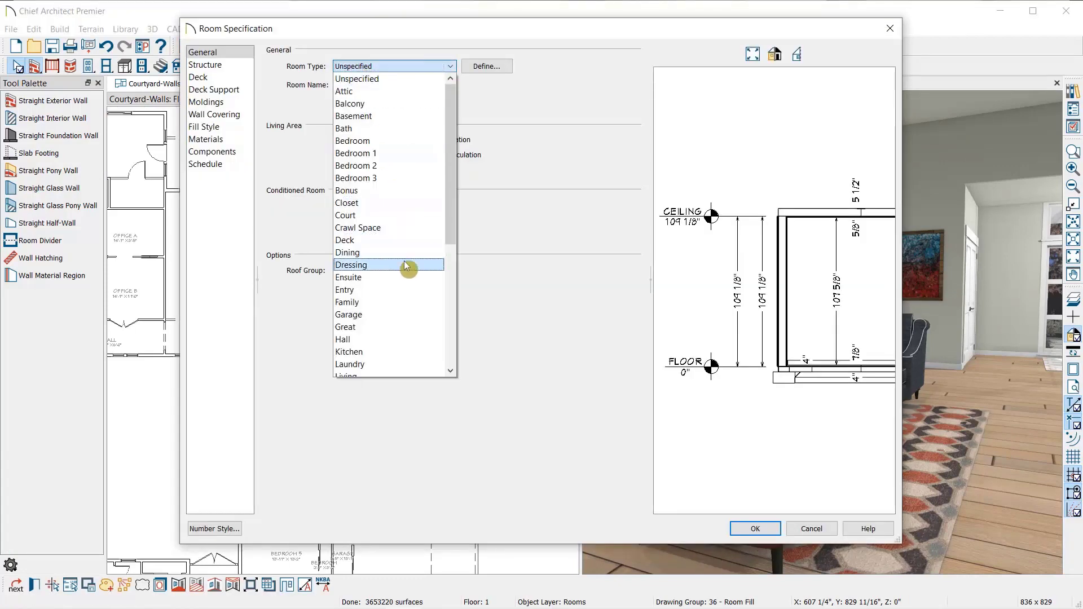
pyautogui.click(371, 265)
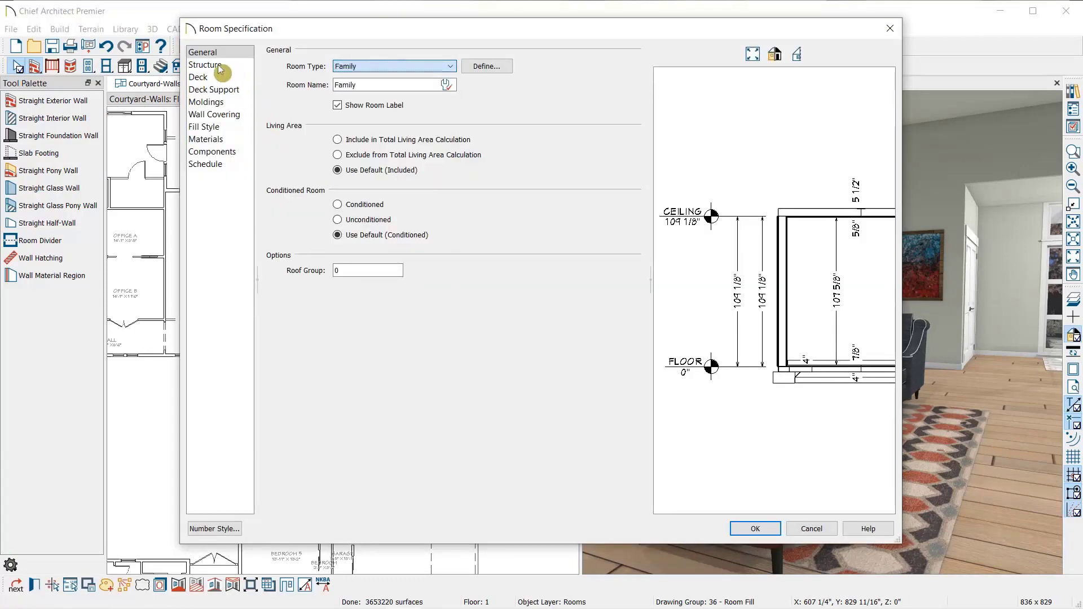
# - Turn off Flat Ceiling Over This Room for the Family room and set its floor elevation to -10"
pyautogui.click(218, 64)
pyautogui.click(443, 292)
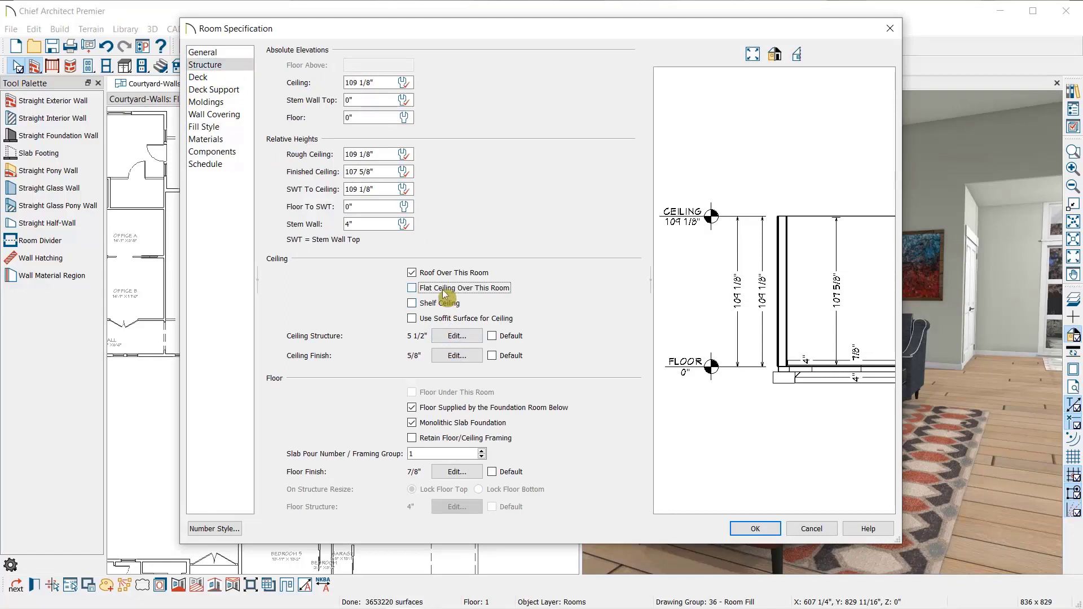
pyautogui.click(349, 117)
pyautogui.write('-10')
pyautogui.press('Tab')
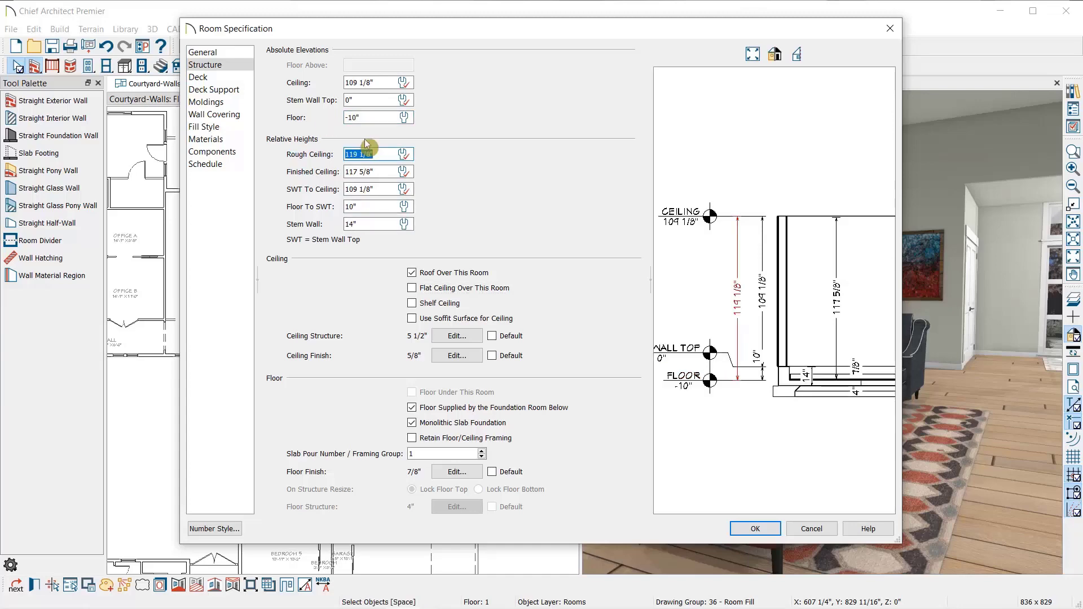
pyautogui.click(756, 529)
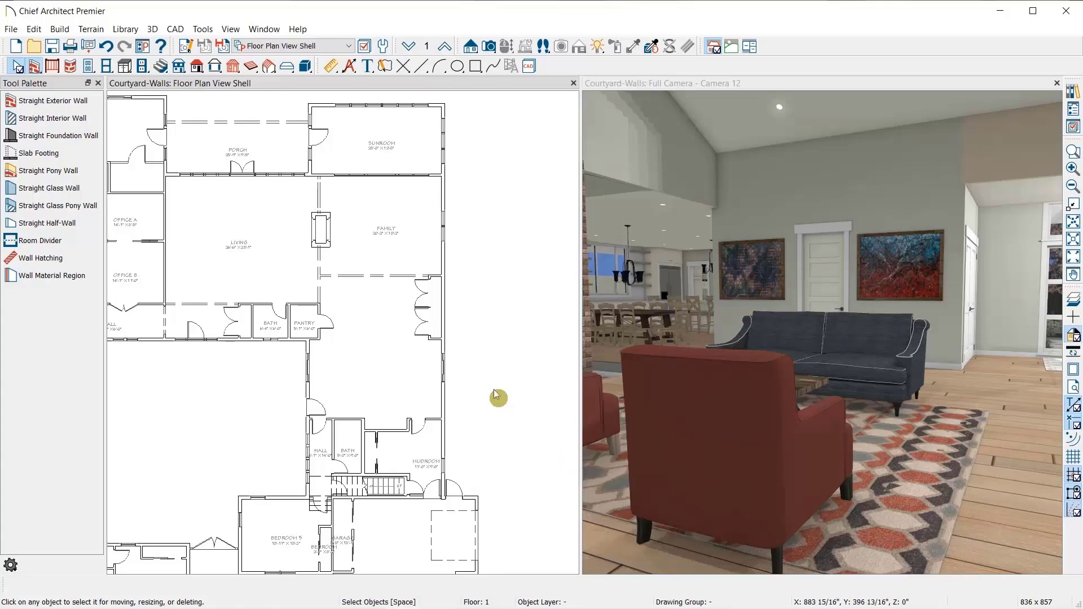
pyautogui.moveTo(644, 324); pyautogui.dragTo(817, 280)
pyautogui.press('Escape')
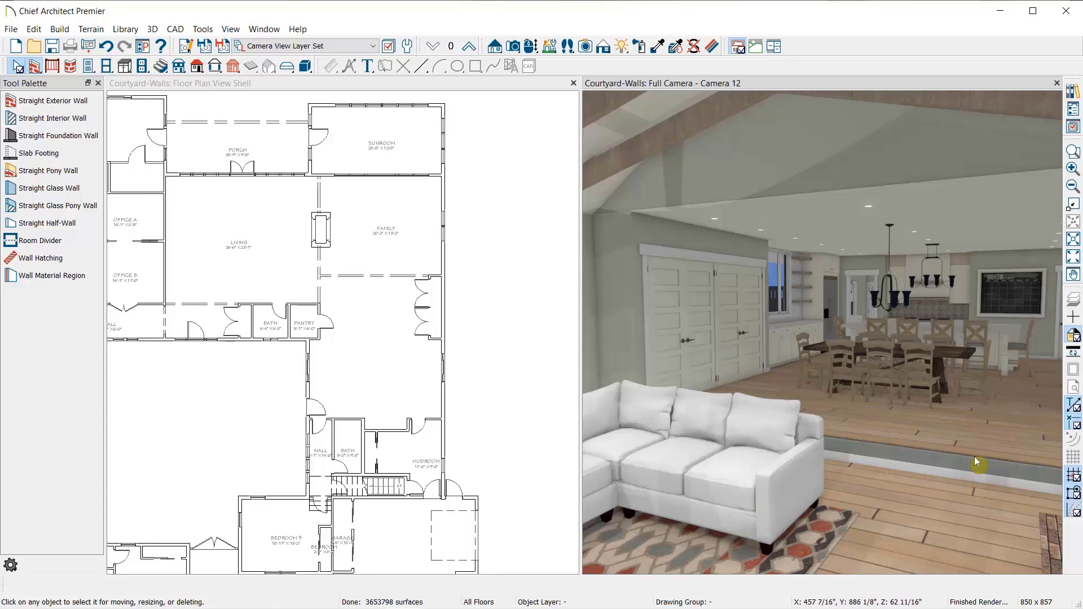
# - Set the room type to Entry for the unlabelled room below the Living room in plan, between the hall and the bath
pyautogui.click(220, 327)
pyautogui.scroll(3, 282, 339)
pyautogui.click(267, 326)
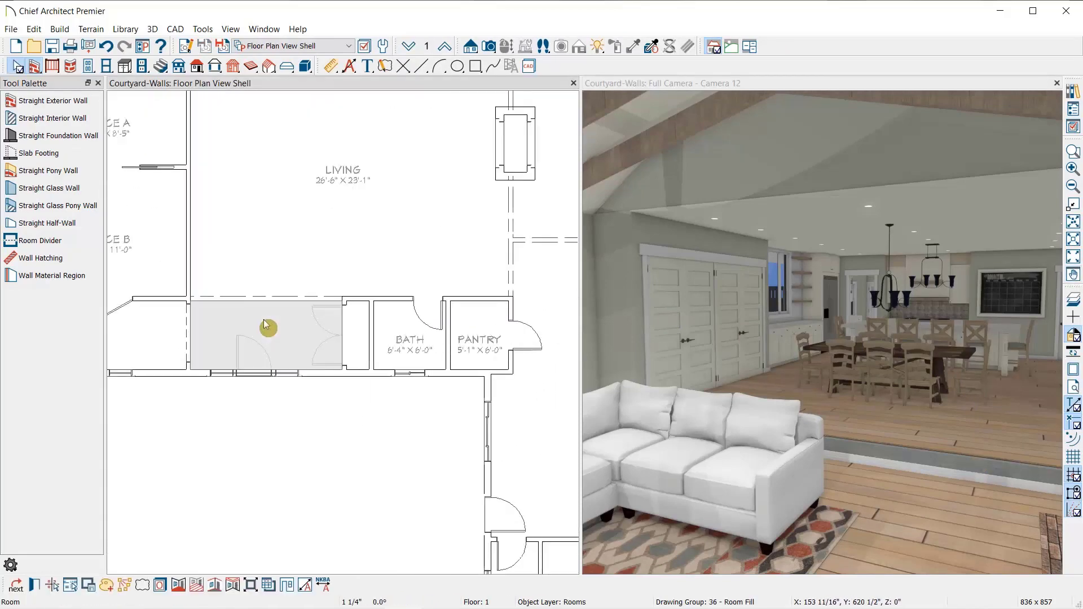
pyautogui.doubleClick(266, 325)
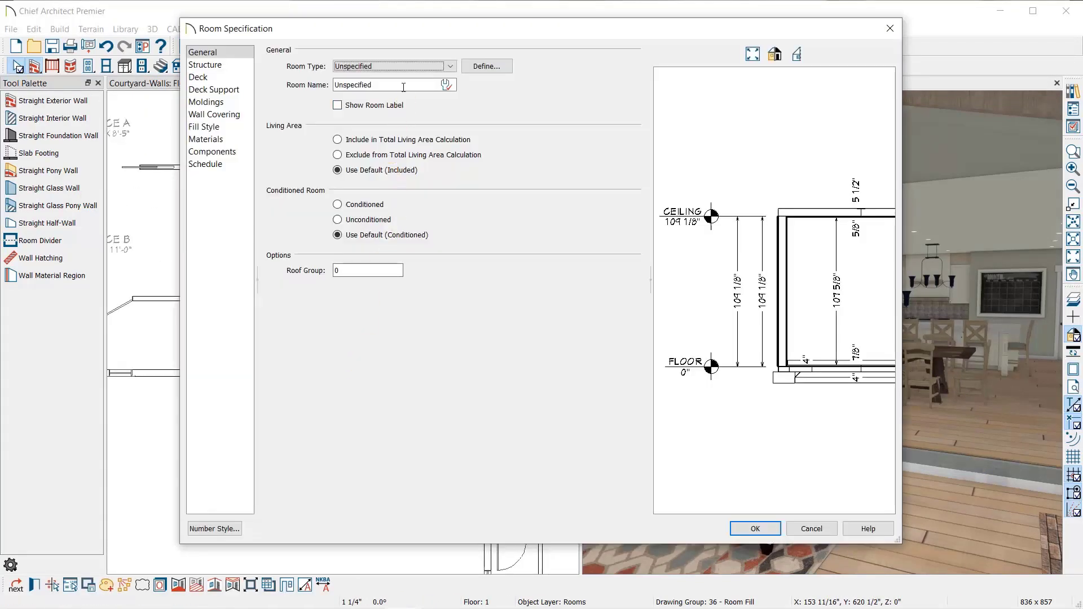
pyautogui.click(401, 67)
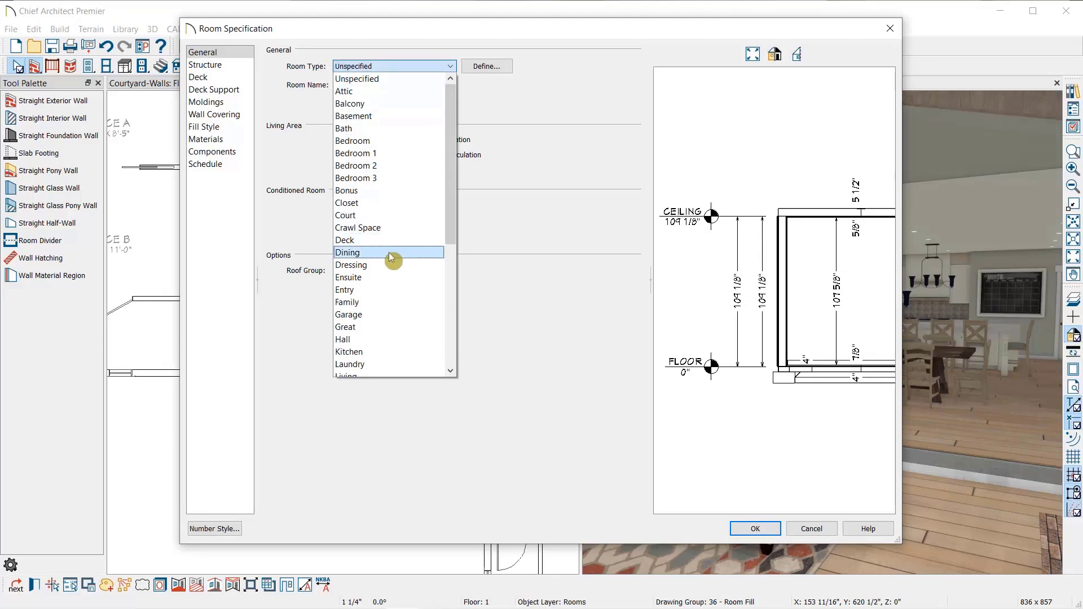
pyautogui.press('Escape')
pyautogui.press('e')
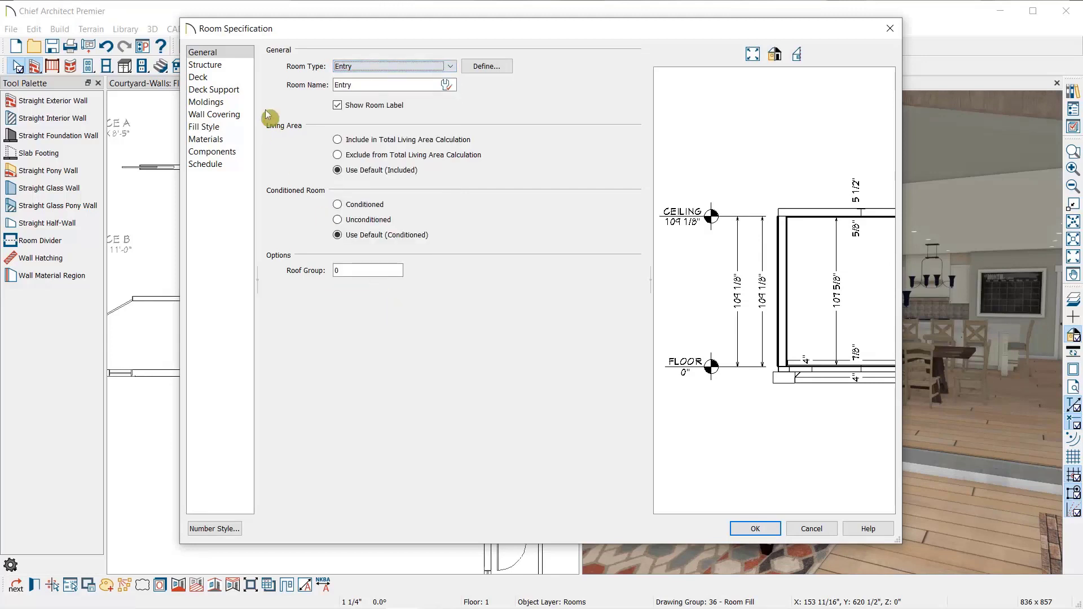
# - Change the top floor finish layer of the Entry room to the Crystal Sands tile from the DalTile Ceramic Marble Falls materials
pyautogui.click(222, 64)
pyautogui.click(453, 473)
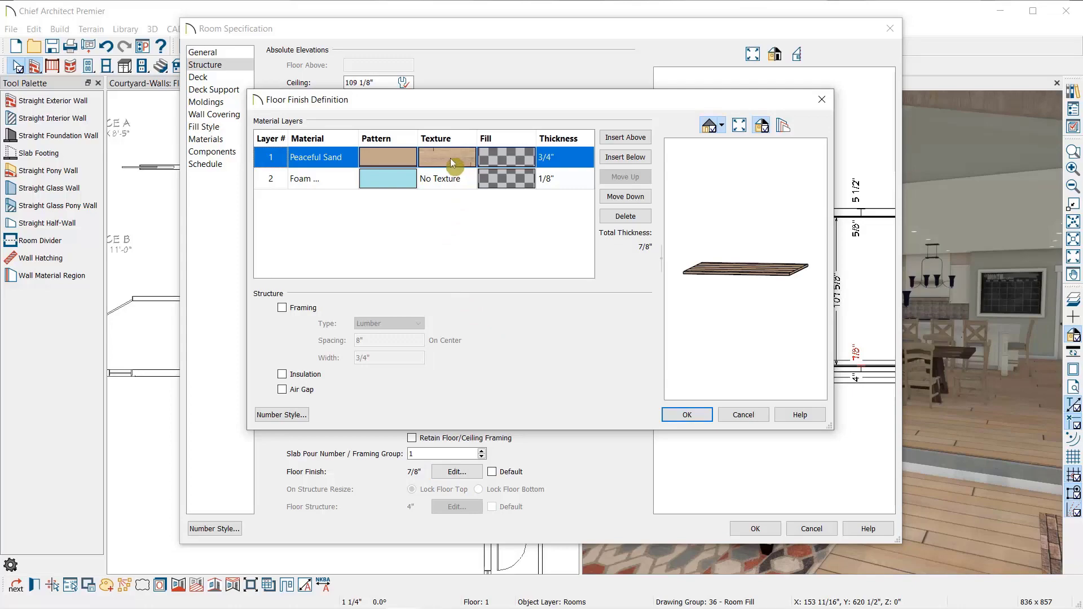
pyautogui.click(450, 158)
pyautogui.click(511, 162)
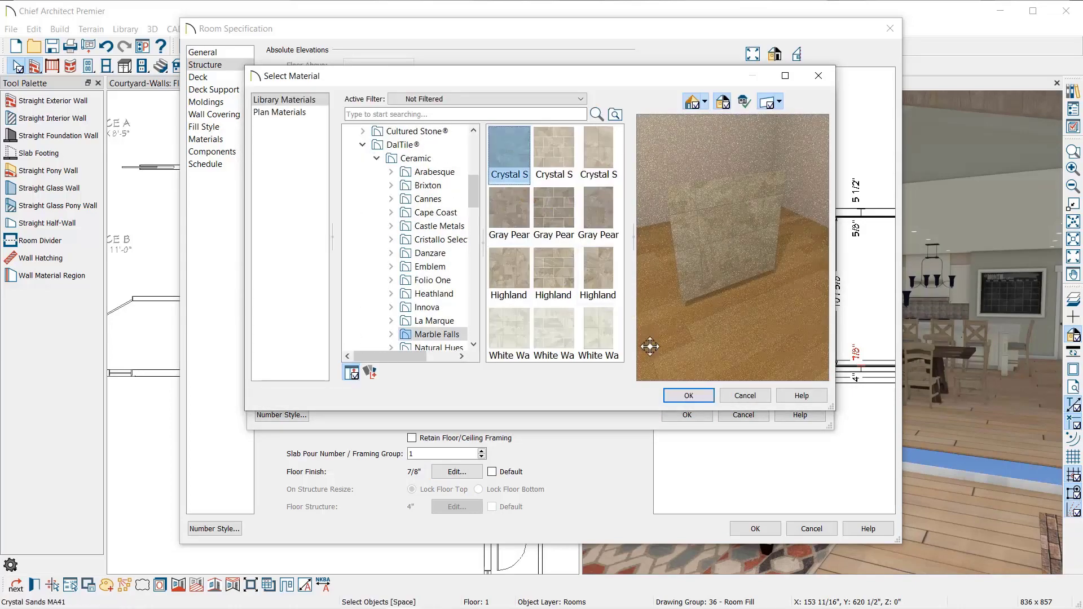
pyautogui.click(689, 395)
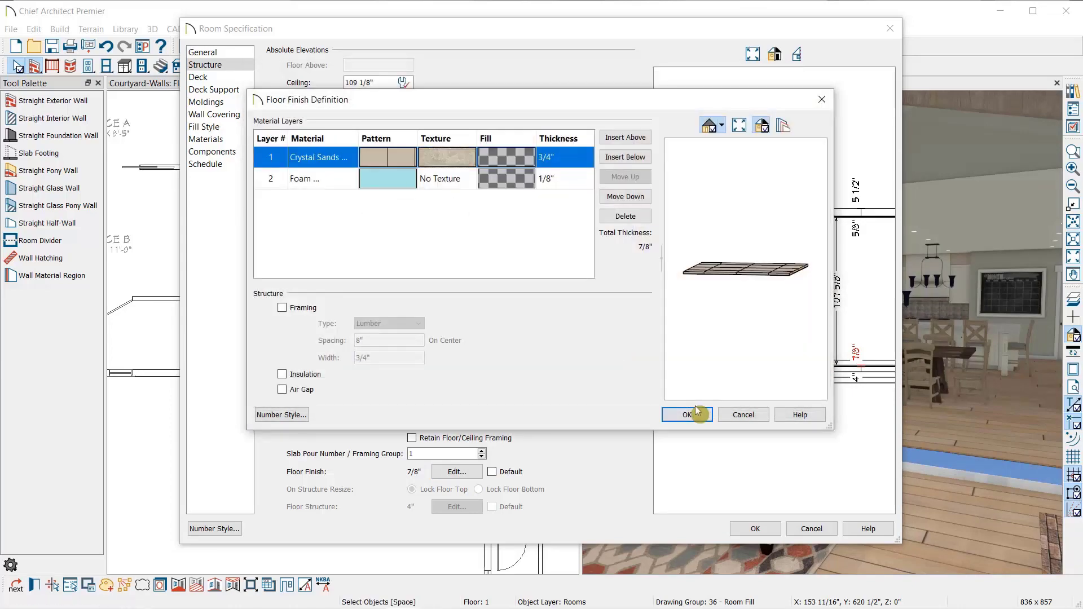
pyautogui.click(692, 409)
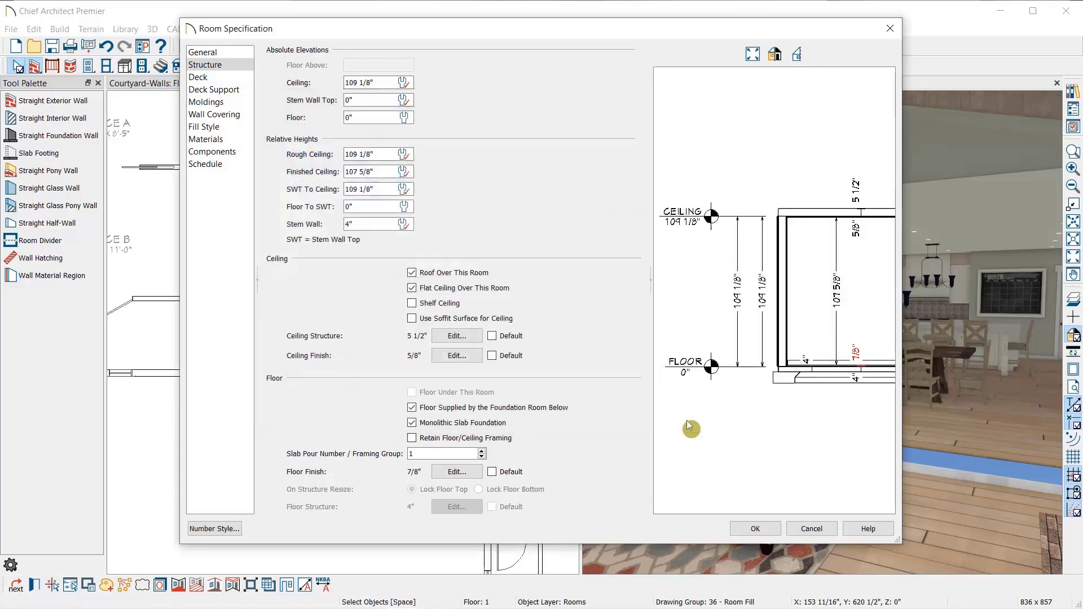
pyautogui.click(756, 529)
# - Hide the "Walls, Invisible" layer in the Floor Plan Shell Layer Set so the room dividers do not display in plan
pyautogui.moveTo(550, 438); pyautogui.dragTo(477, 388, button='middle')
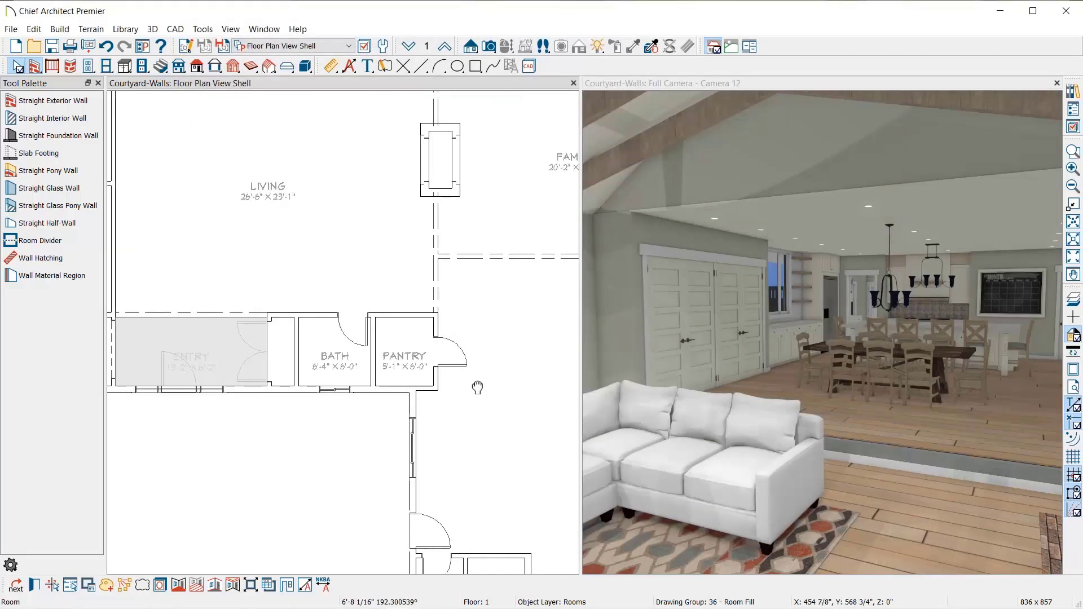
pyautogui.scroll(-2, 477, 388)
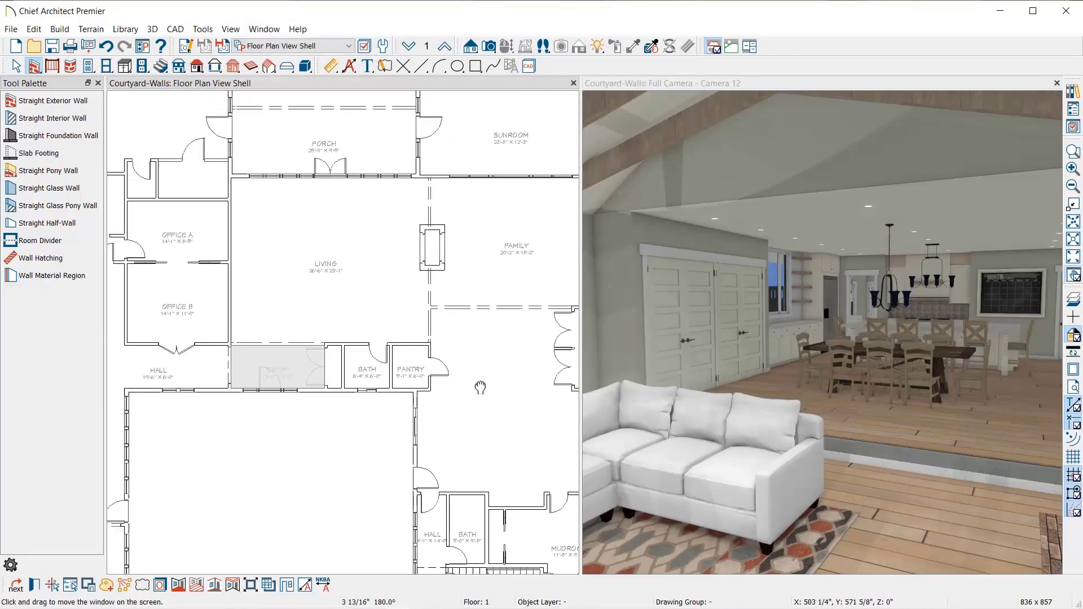
pyautogui.moveTo(384, 158); pyautogui.dragTo(358, 150, button='middle')
pyautogui.press('Escape')
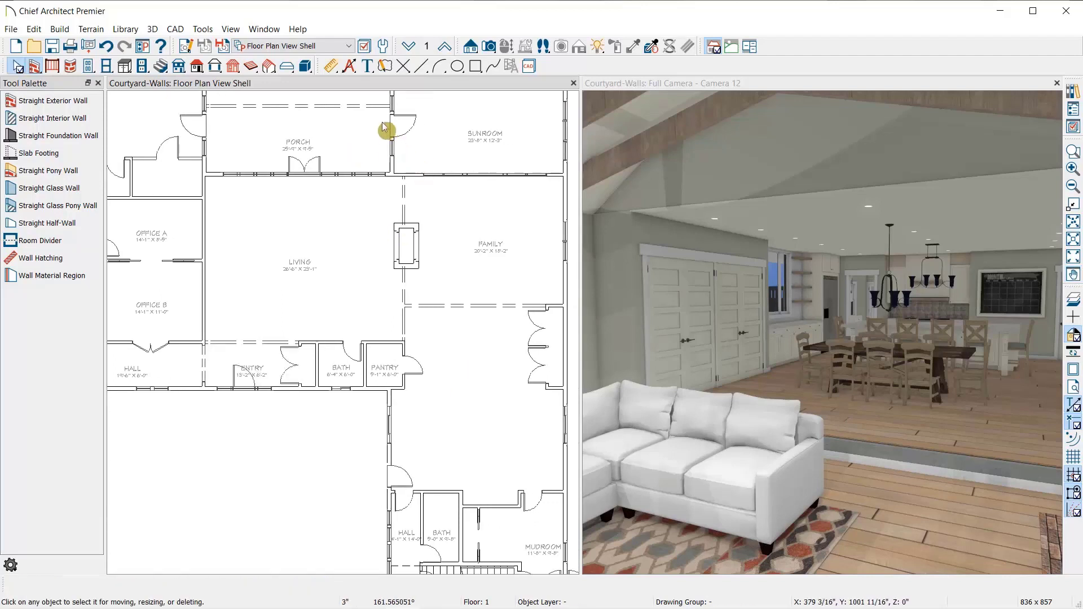
pyautogui.click(365, 48)
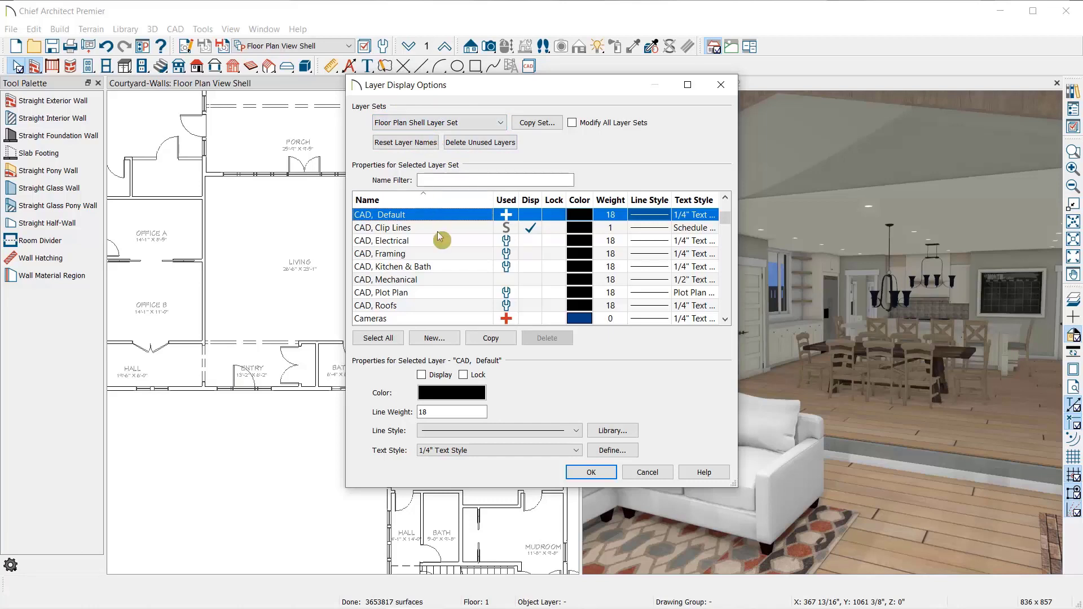
pyautogui.click(449, 179)
pyautogui.write('invis')
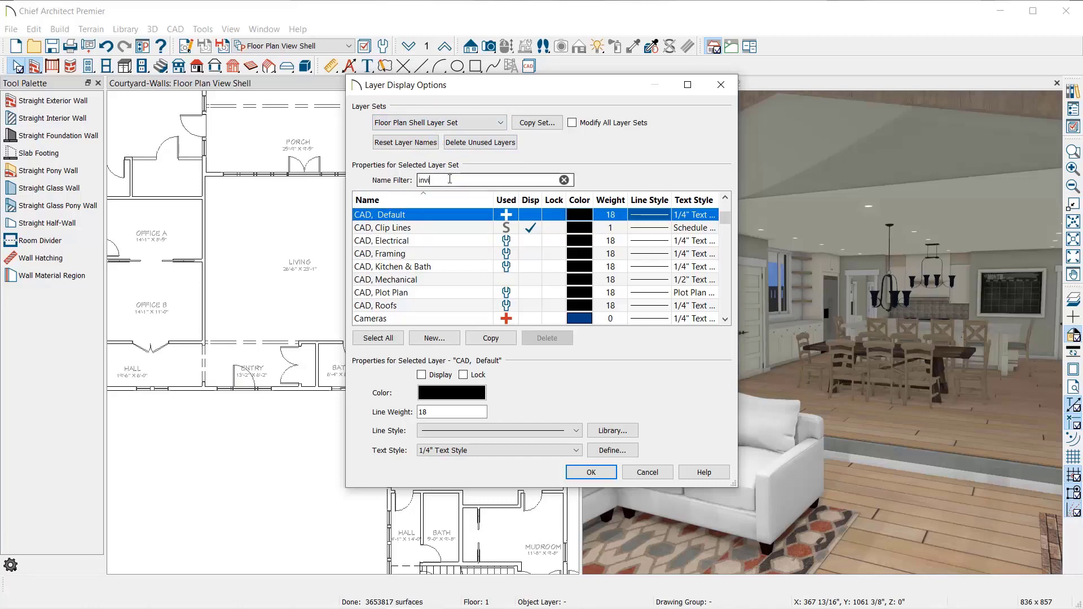
pyautogui.click(533, 214)
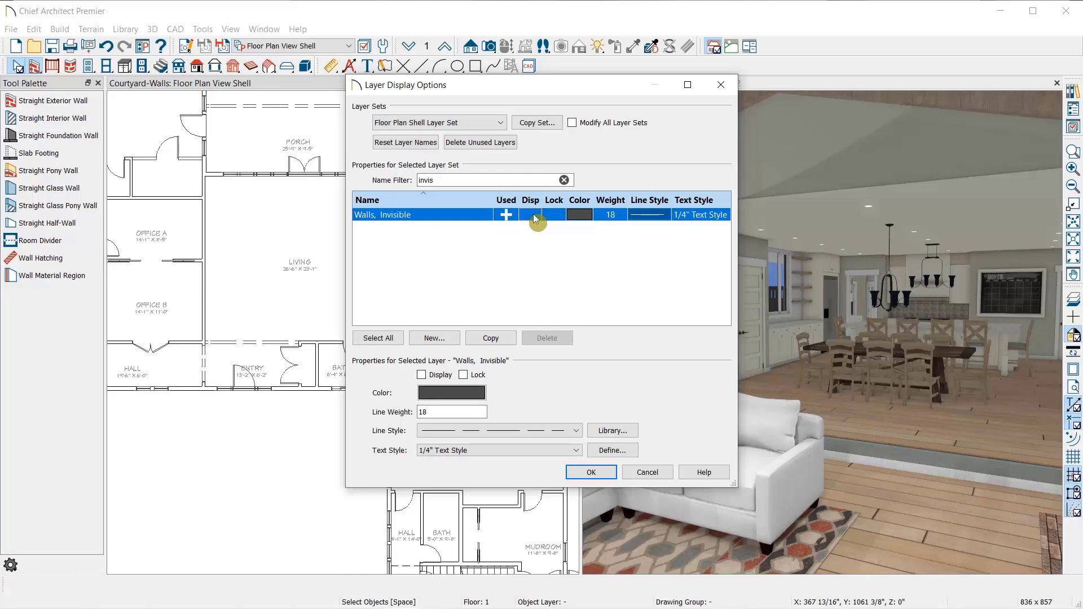
pyautogui.click(592, 472)
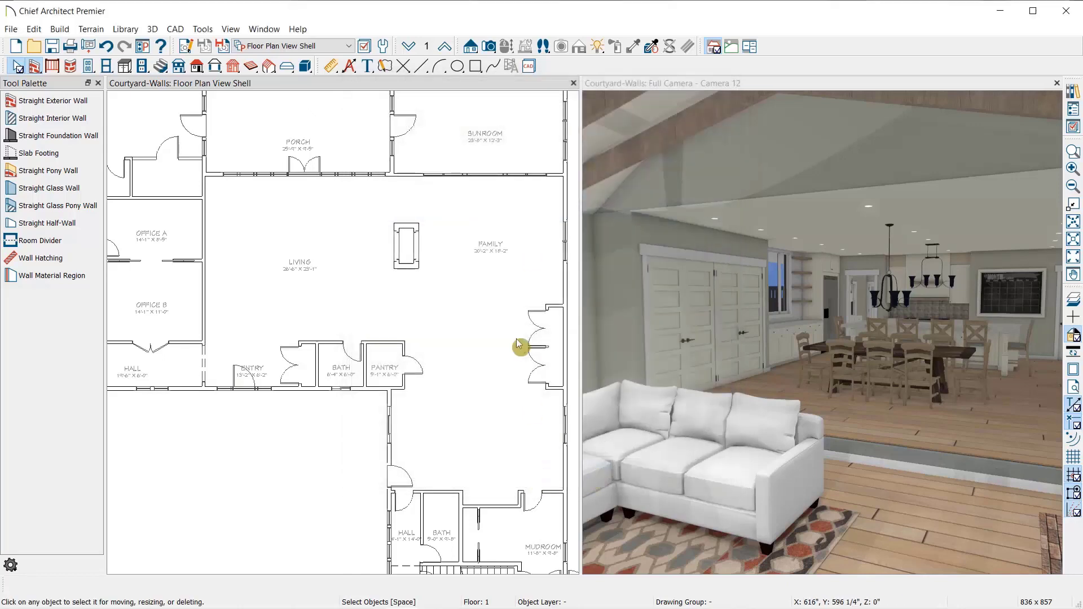